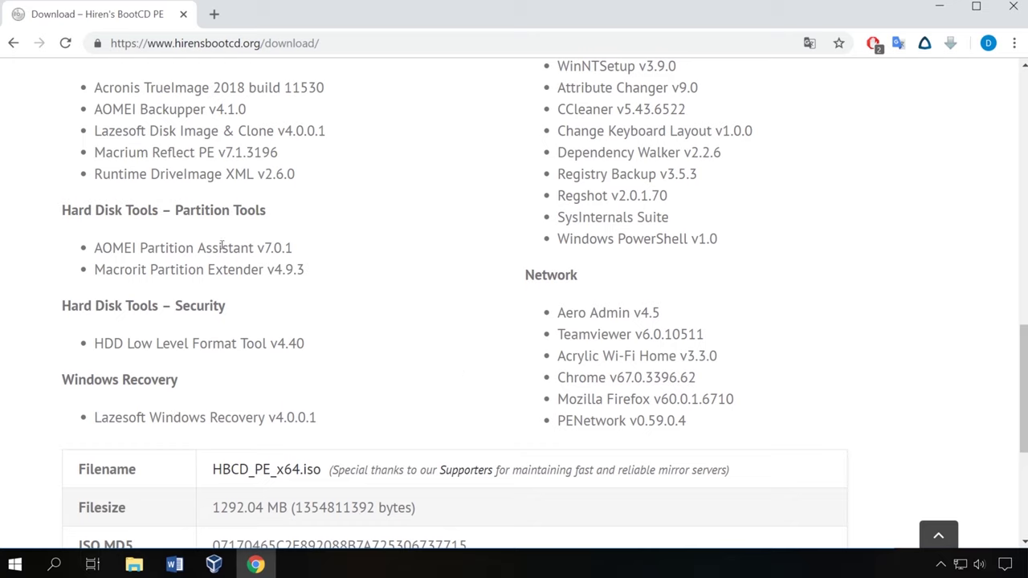
- Download the HBCD_PE_x64.iso image from the Hiren's BootCD PE download page
scroll(265, 391, "down", 1)
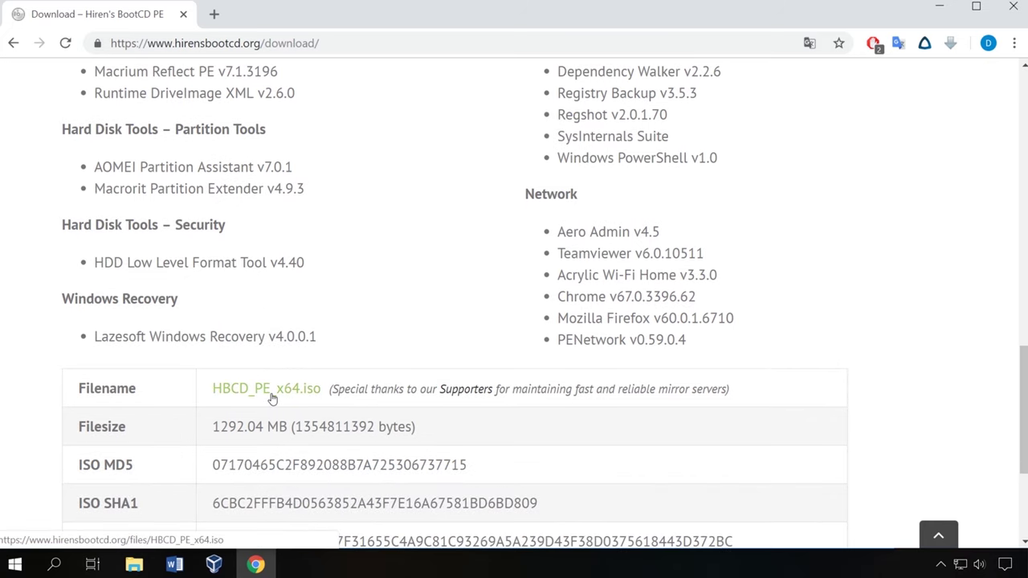
left_click(272, 397)
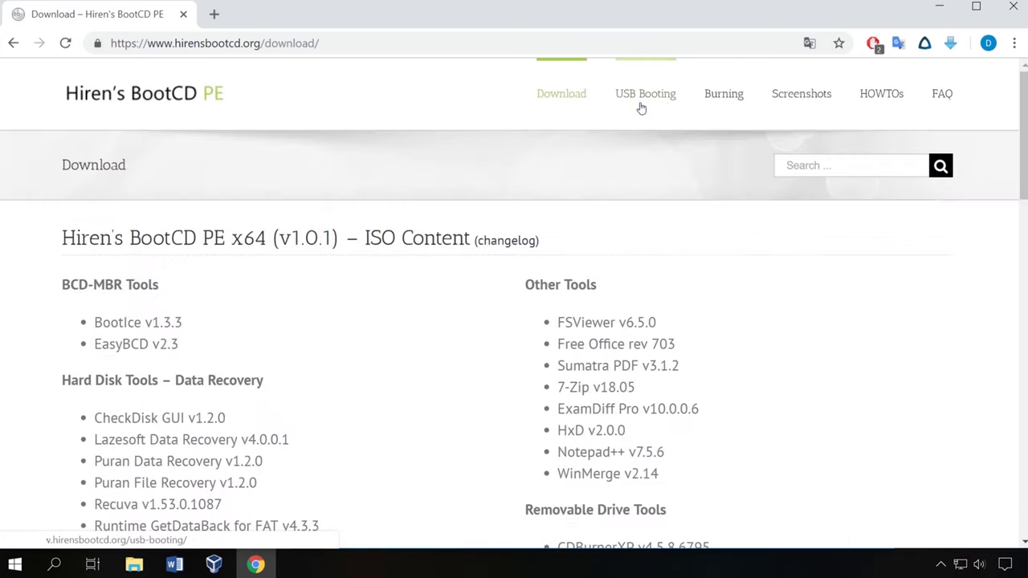
- Open the site's USB Booting page, review the instructions for preparing the drive, and download ISO2USB.exe
left_click(647, 96)
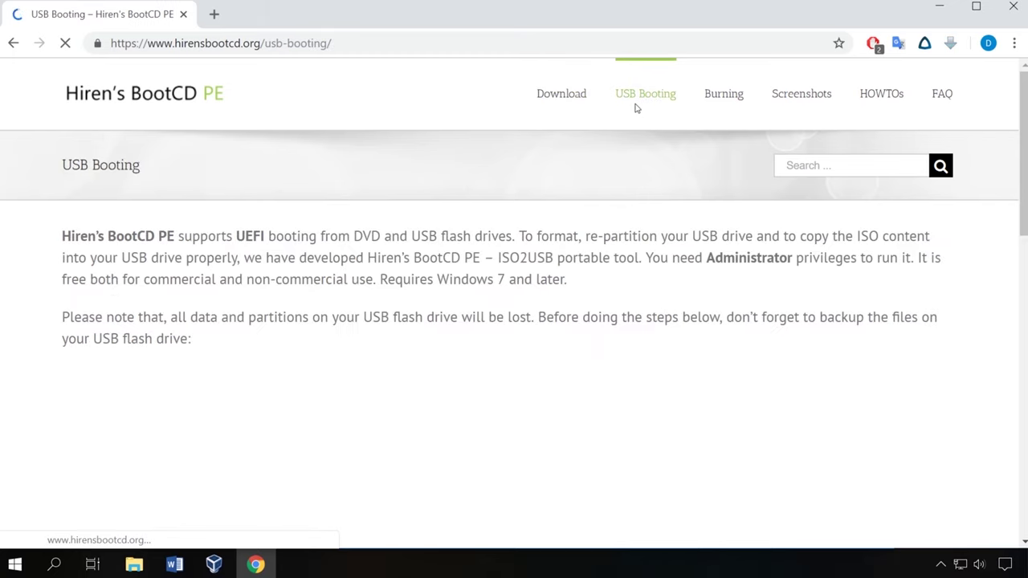
scroll(173, 393, "down", 3)
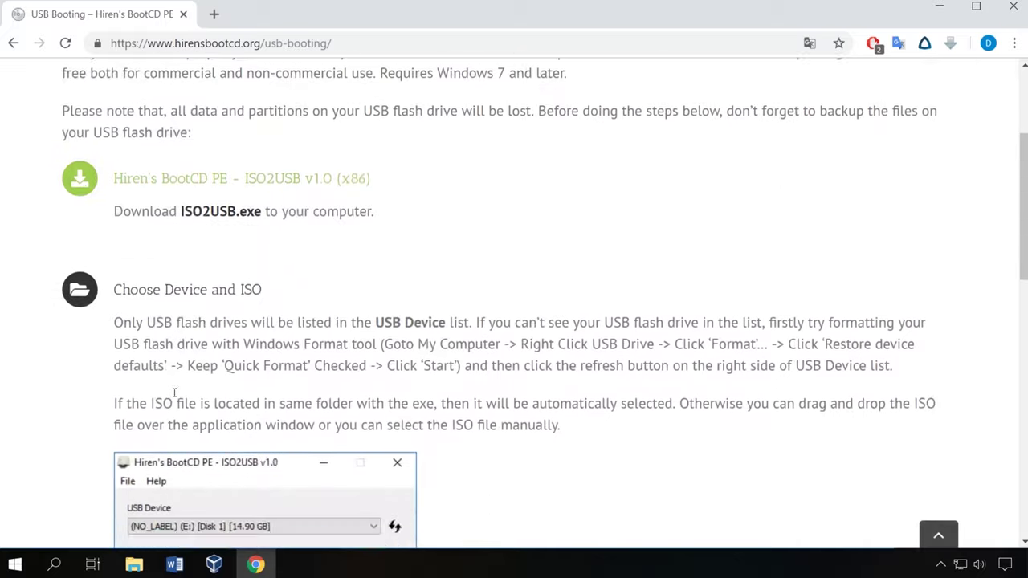
scroll(174, 393, "down", 3)
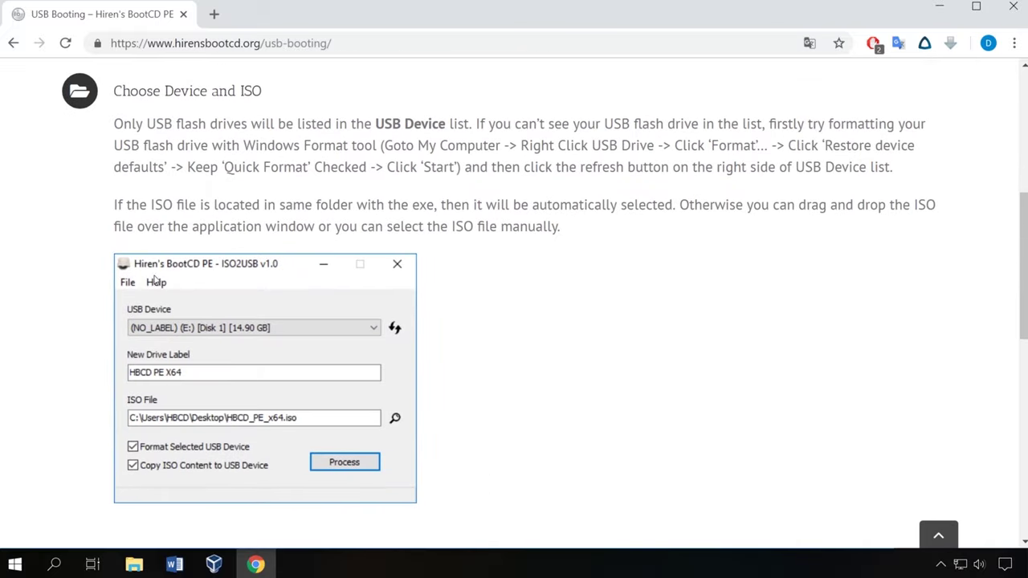
scroll(296, 301, "down", 6)
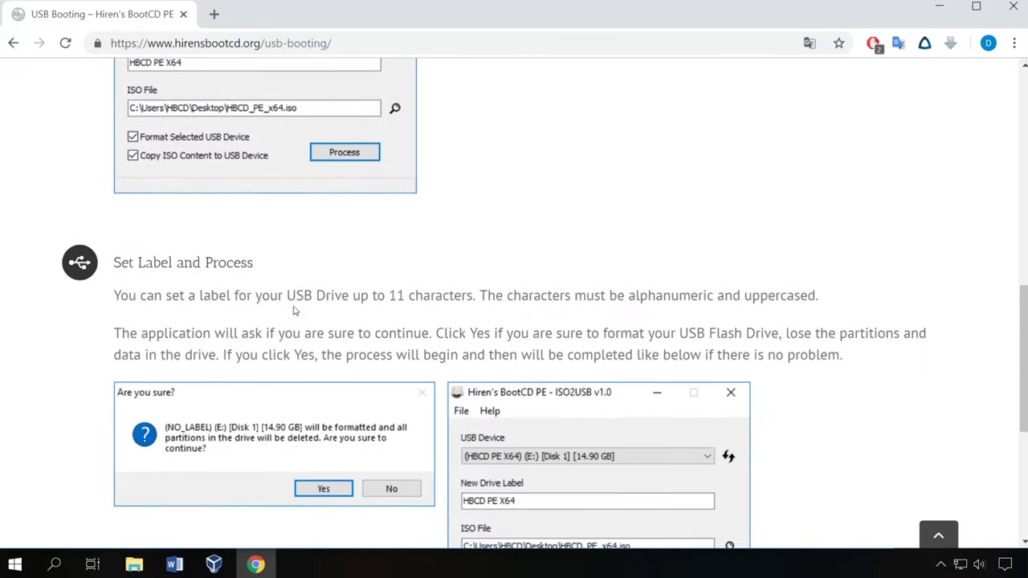
scroll(296, 332, "up", 8)
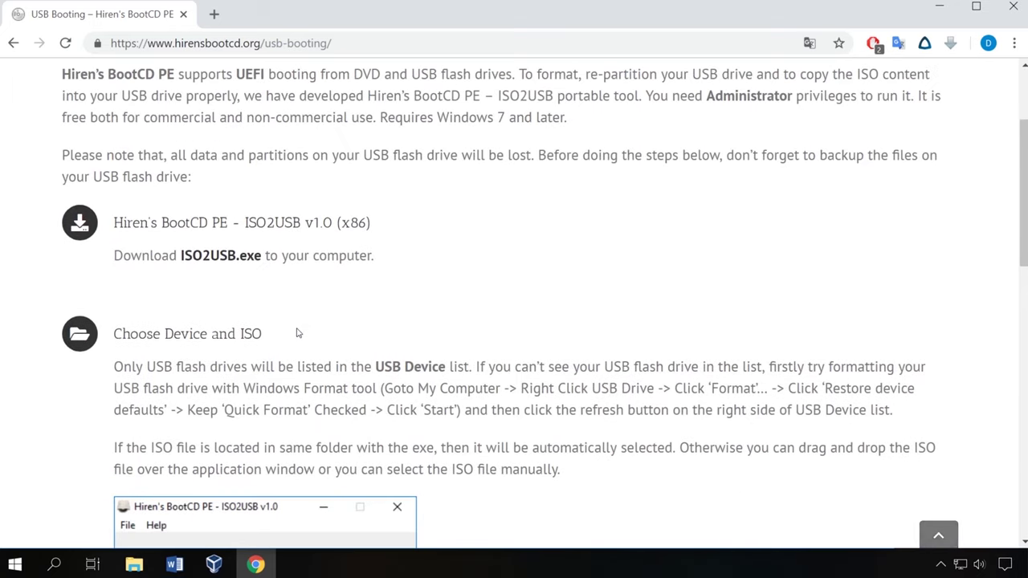
scroll(297, 332, "up", 2)
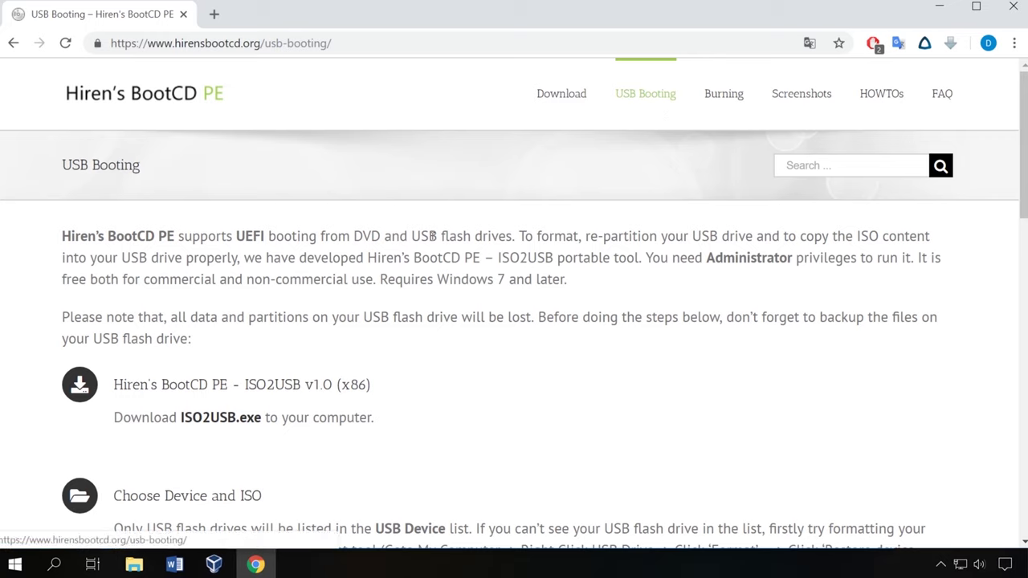
left_click(211, 427)
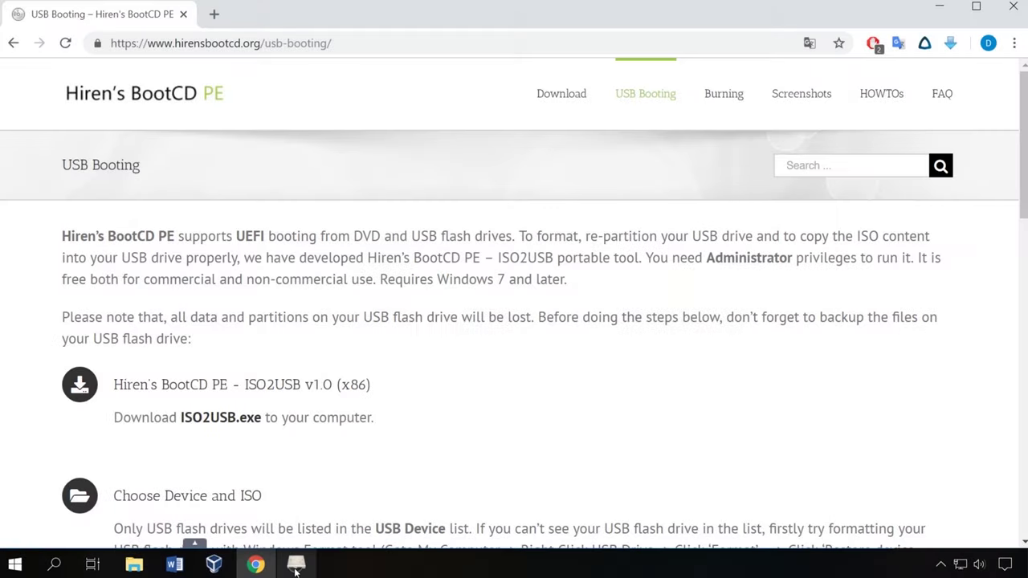
- In ISO2USB, write HBCD_PE_x64.iso from Downloads to the 14,89 GB USB drive (E:), agreeing to format it
left_click(539, 219)
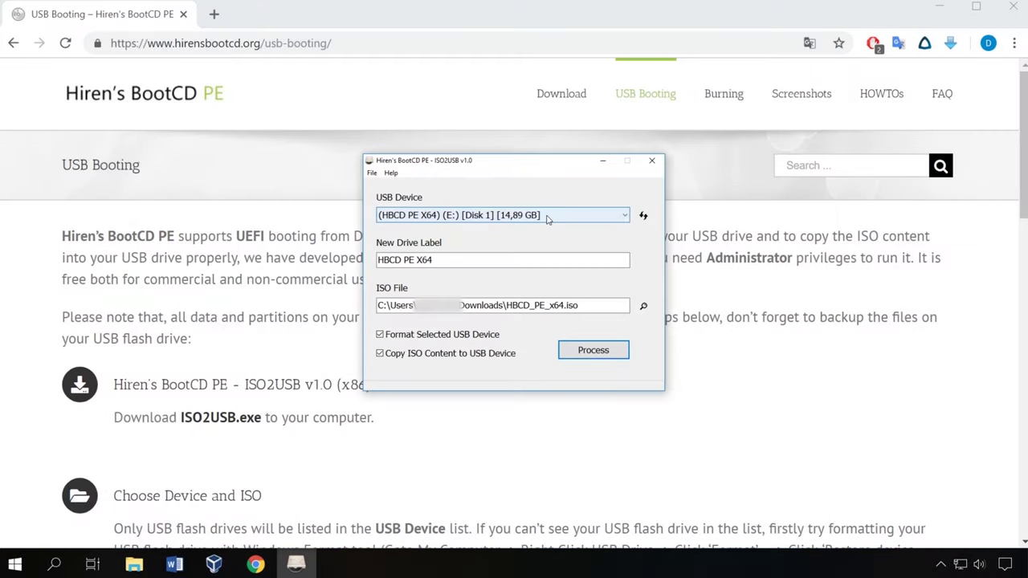
left_click(510, 230)
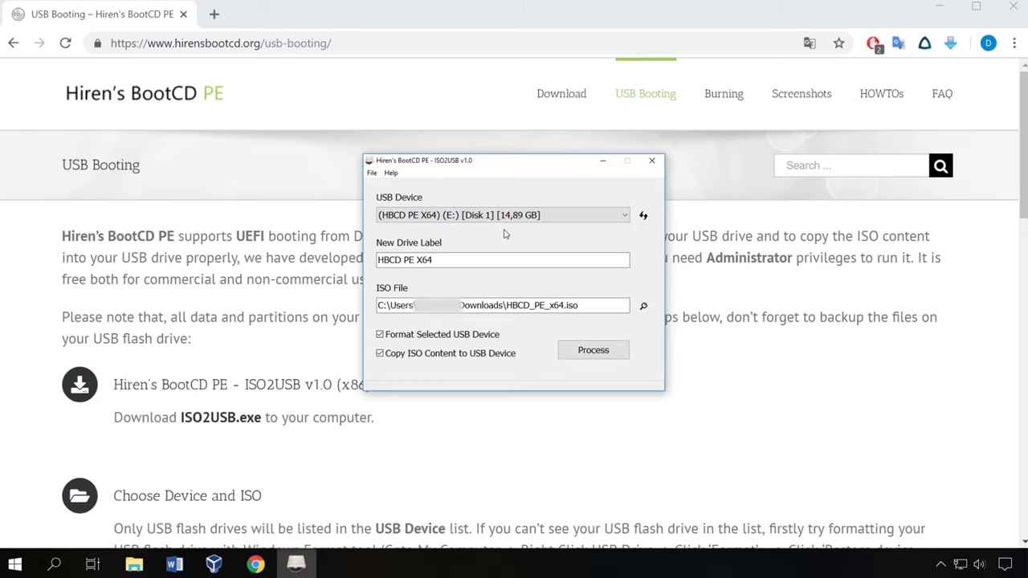
left_click(644, 307)
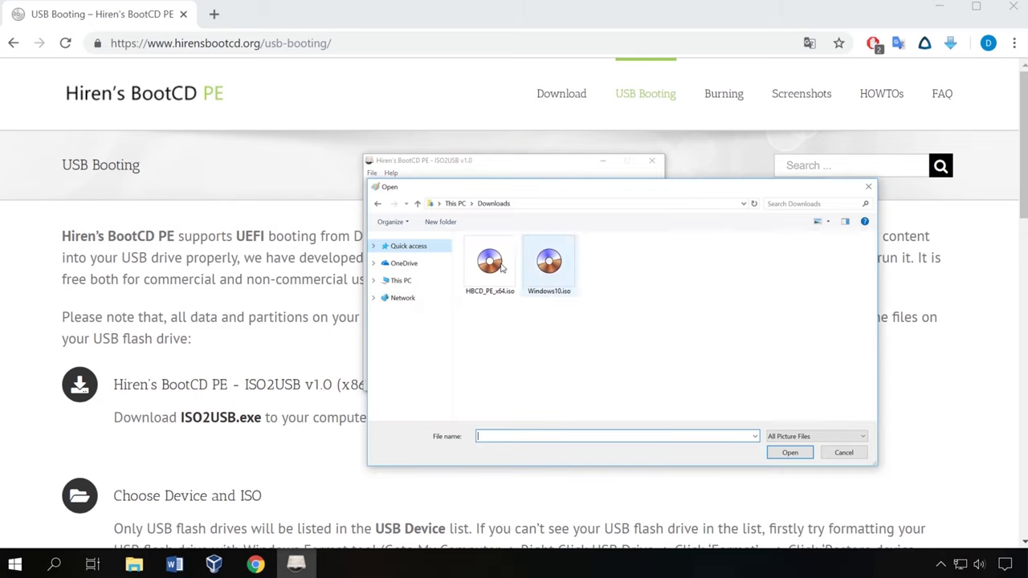
left_click(491, 265)
left_click(790, 453)
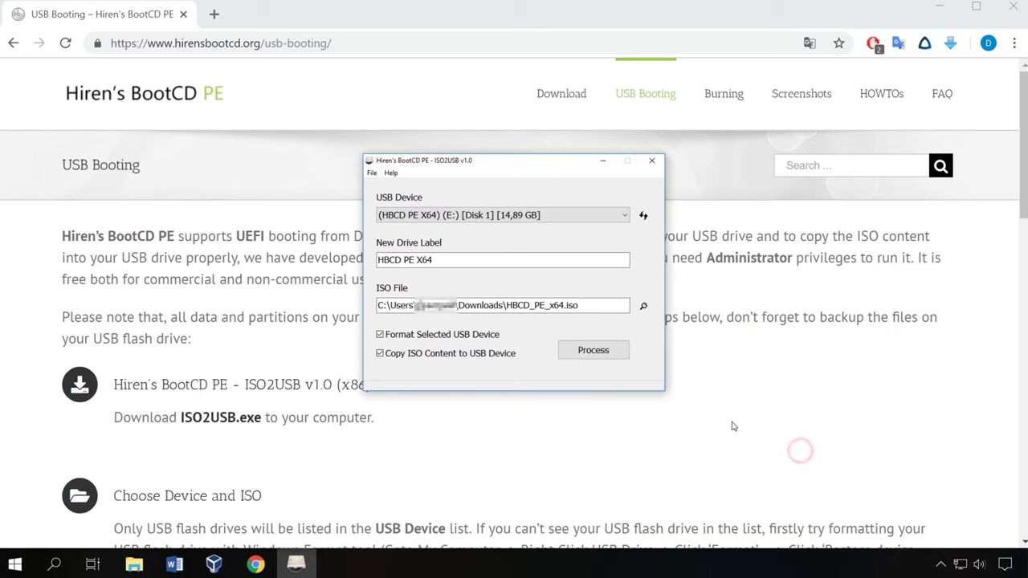
left_click(608, 358)
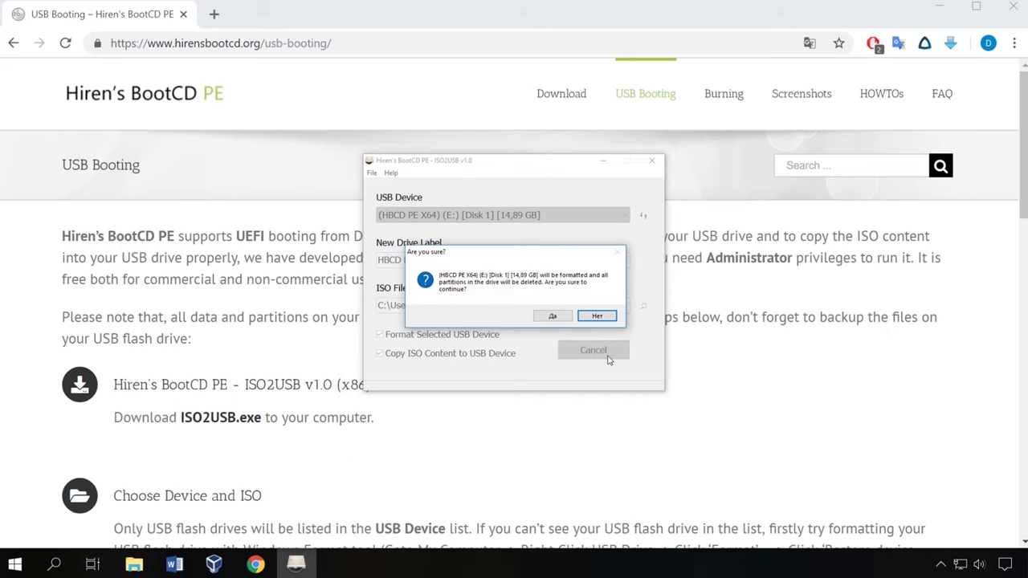
left_click(554, 316)
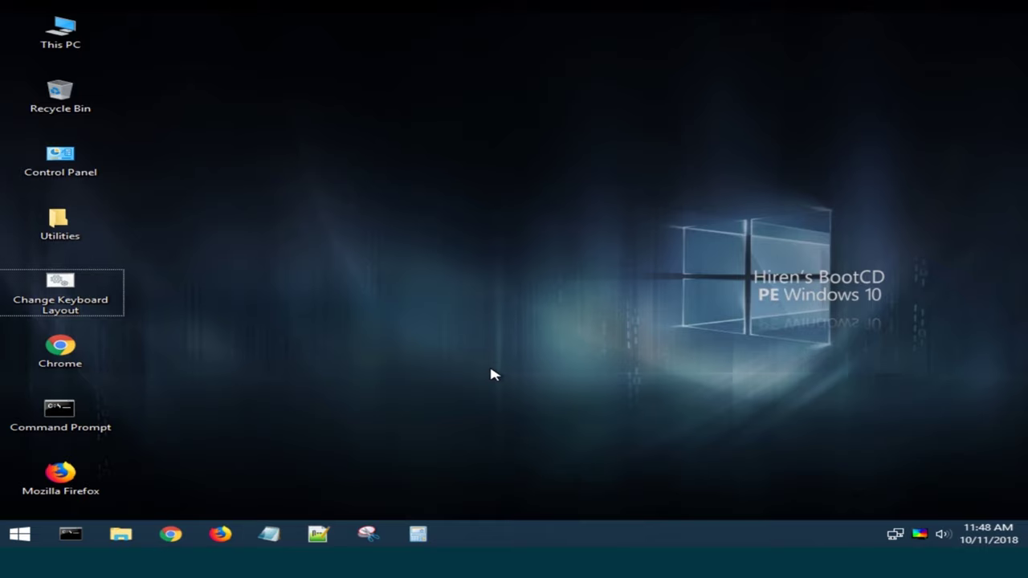
- On the Hiren's BootCD PE desktop, open the Diagnostic folder under Utilities > Hard Disk Tools
key("Up")
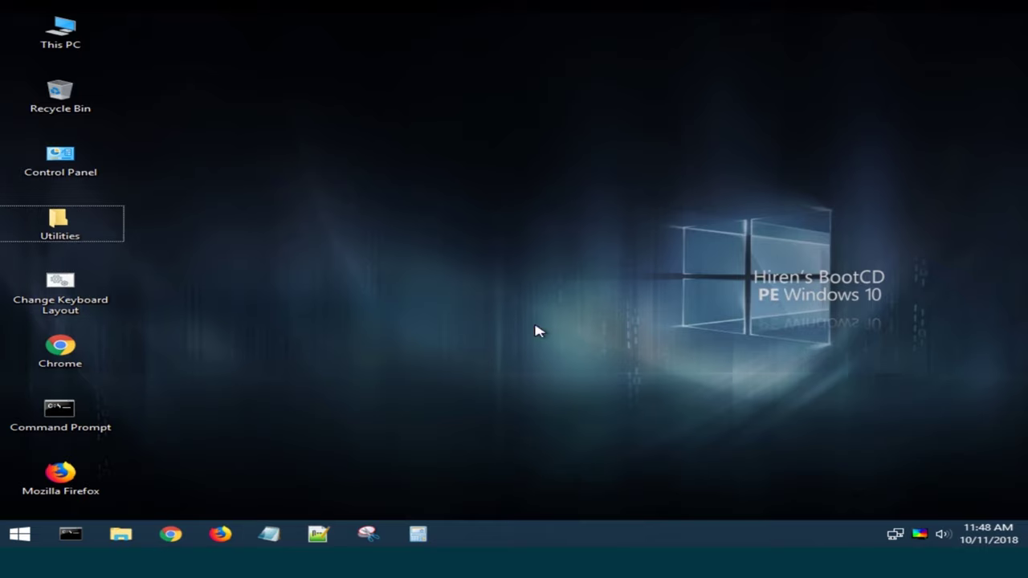
double_click(79, 238)
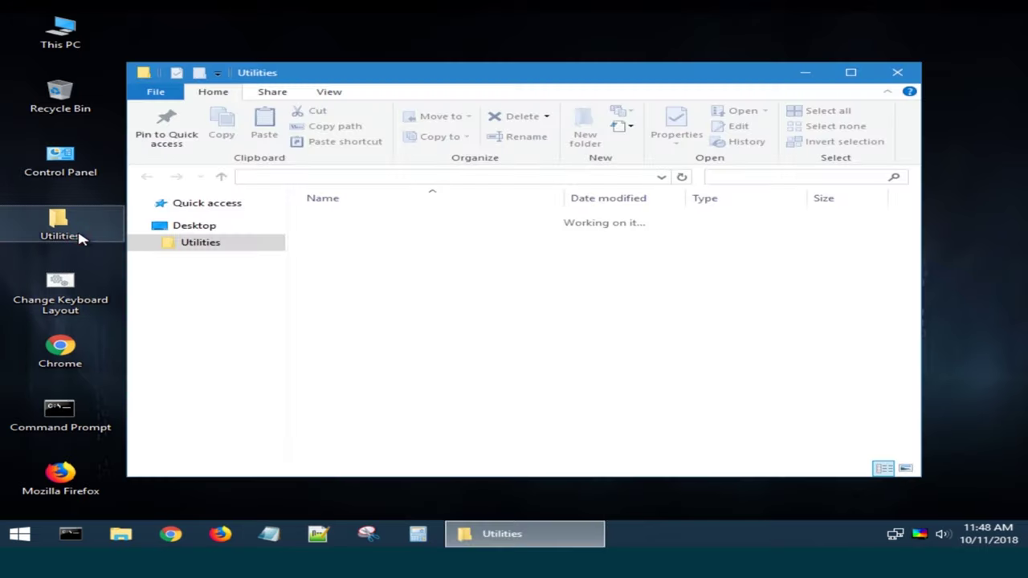
double_click(386, 278)
left_click(367, 251)
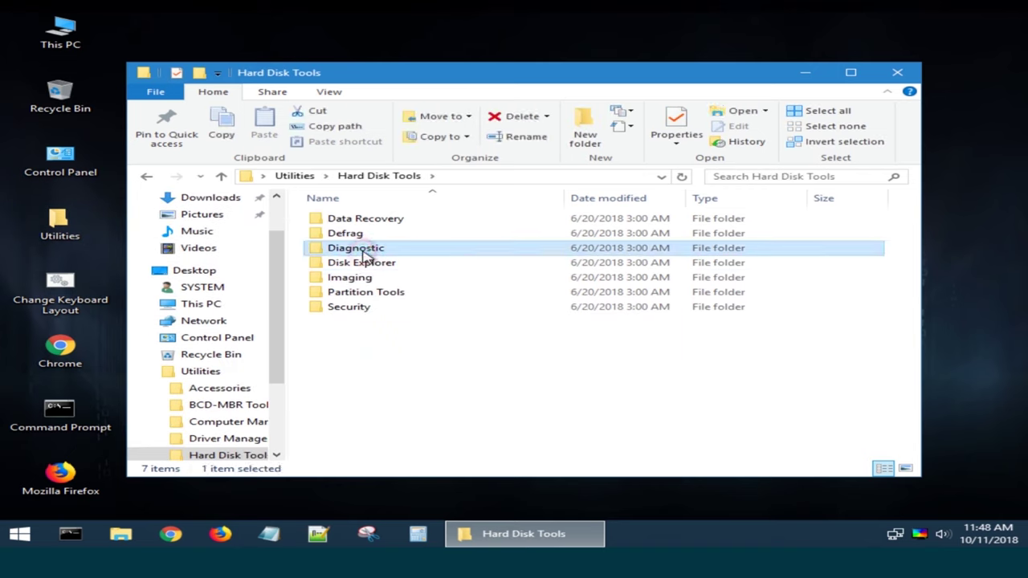
double_click(366, 251)
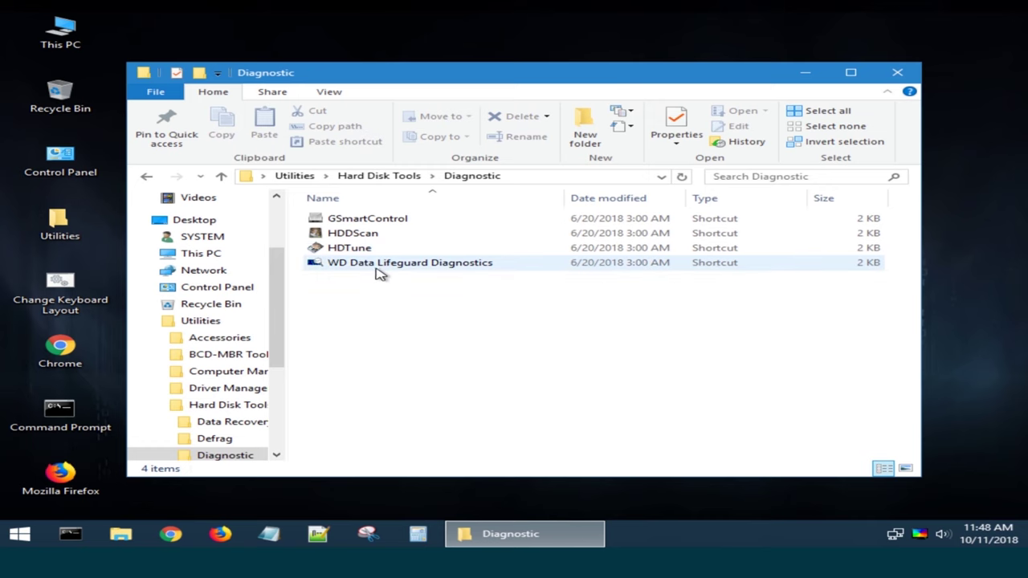
- Launch WD Data Lifeguard Diagnostics, accept its license agreement, and bring its main window to the front
left_click(410, 271)
double_click(410, 271)
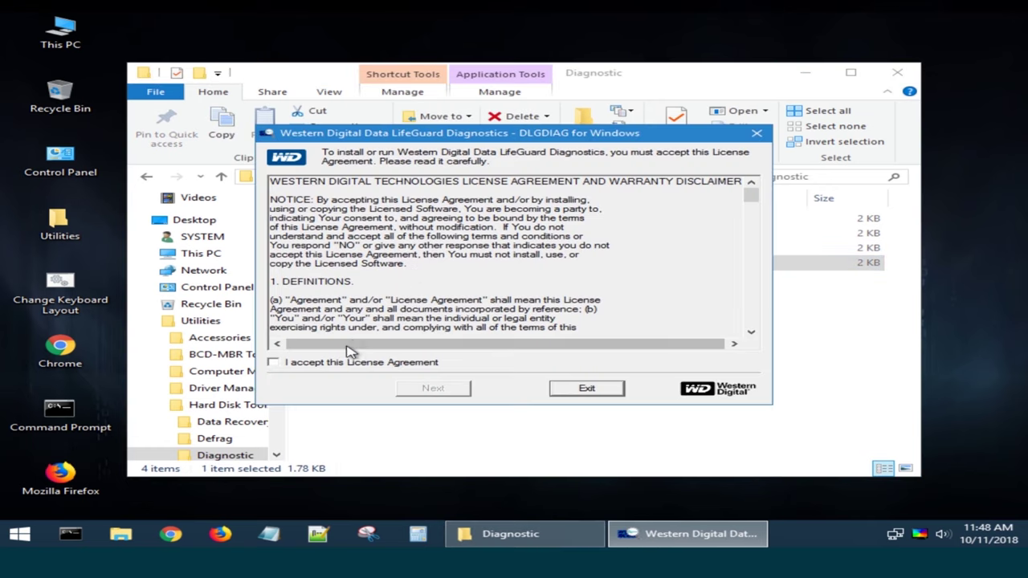
left_click(309, 362)
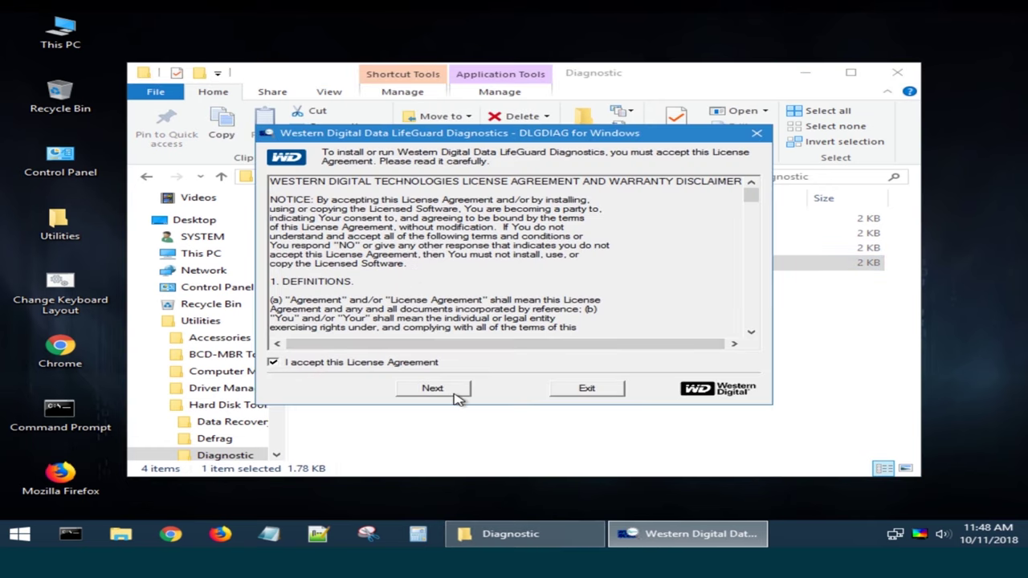
left_click(452, 393)
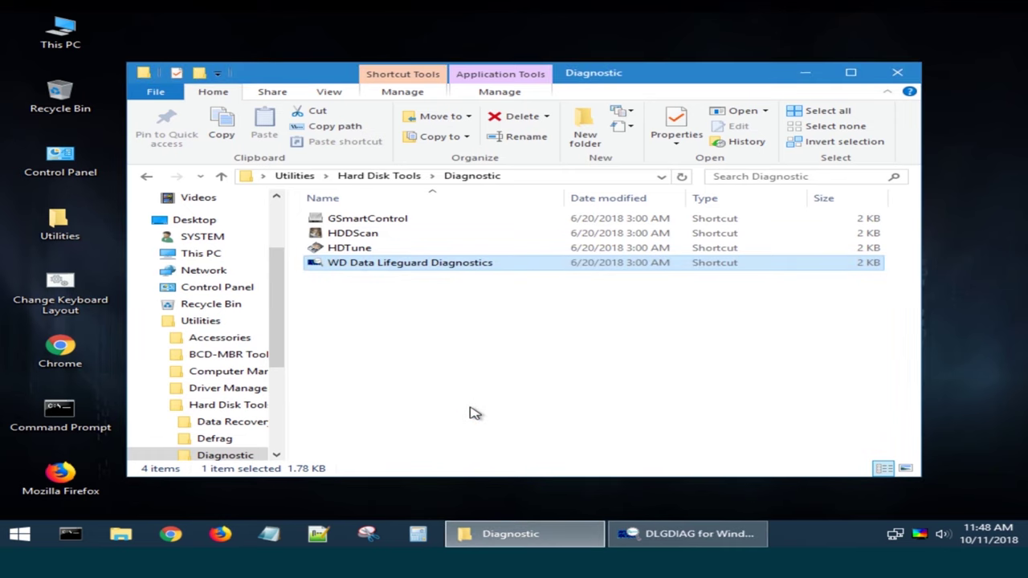
left_click(667, 544)
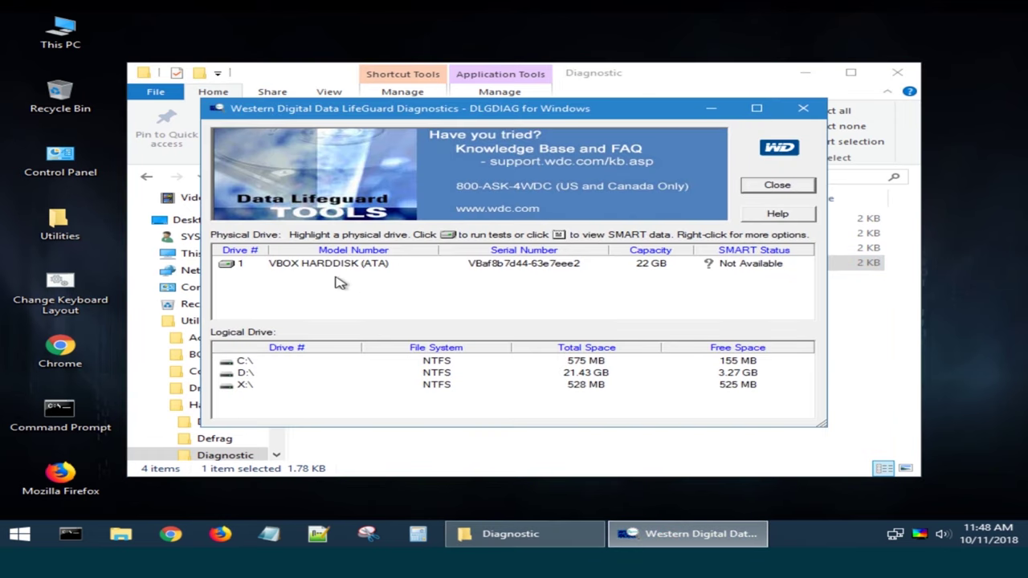
- Open the diagnostics options for physical drive 1, the VBOX HARDDISK (ATA)
left_click(333, 270)
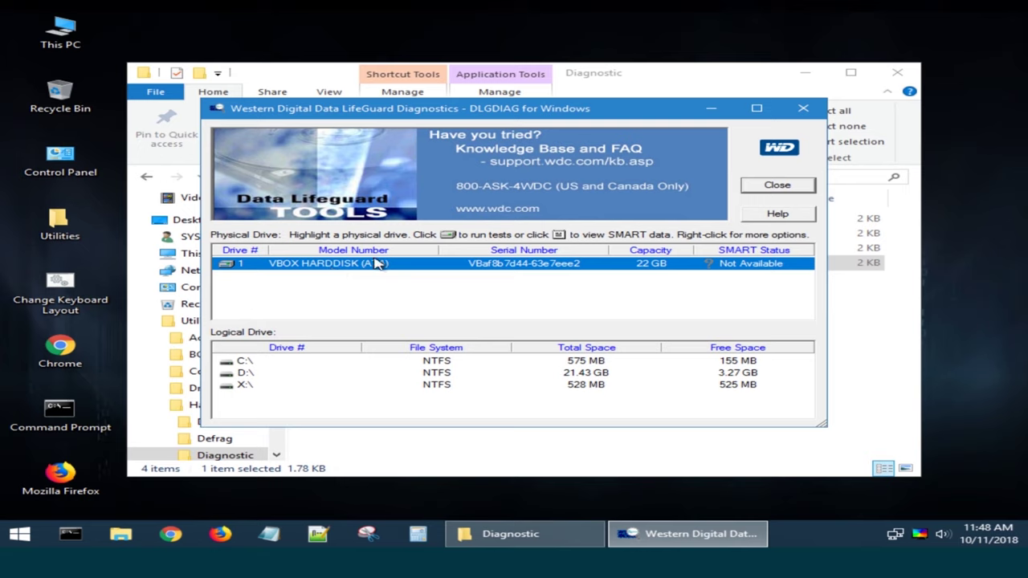
right_click(331, 266)
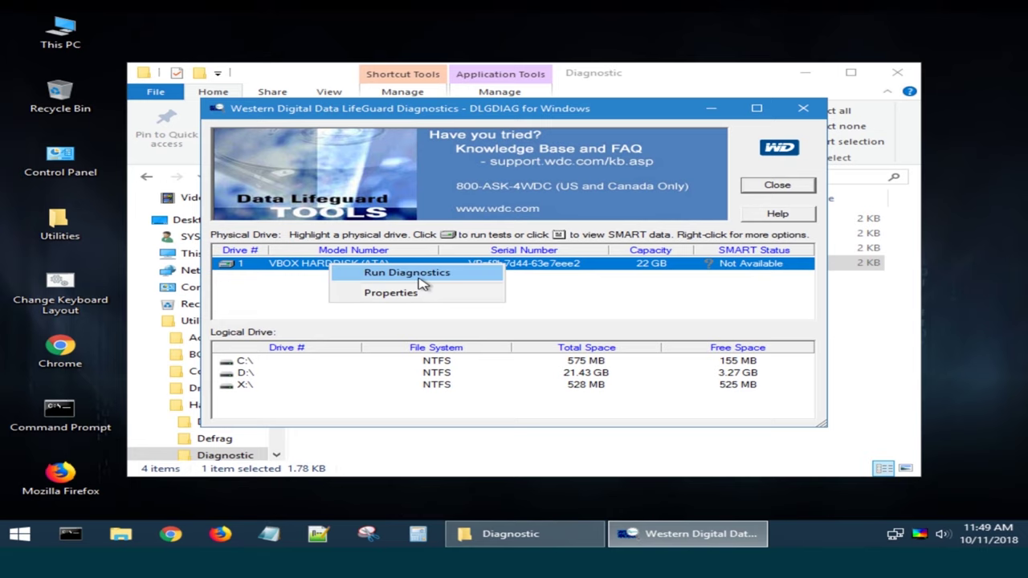
left_click(433, 277)
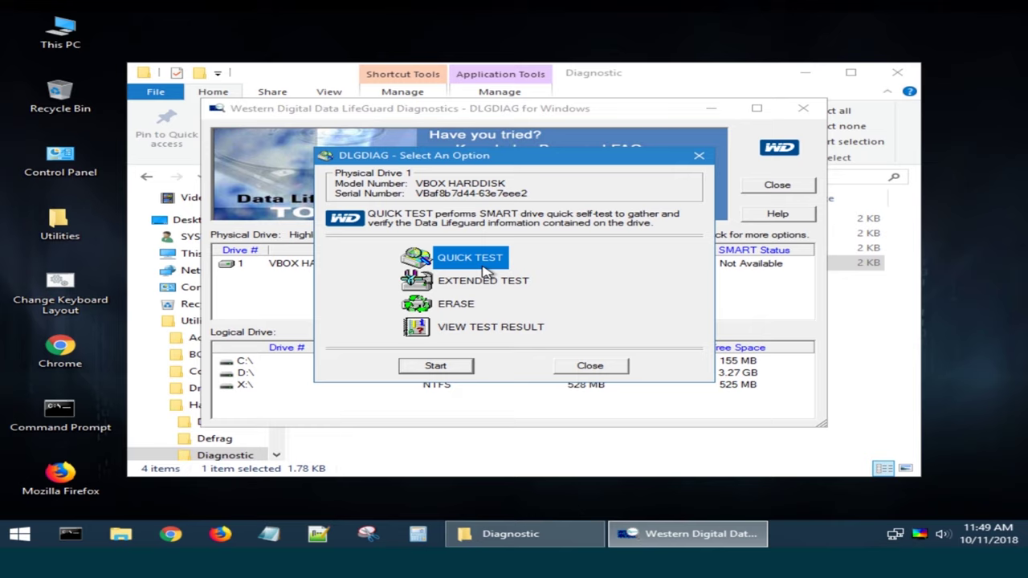
- Review the descriptions of the Extended Test, Erase and View Test Result options
left_click(478, 283)
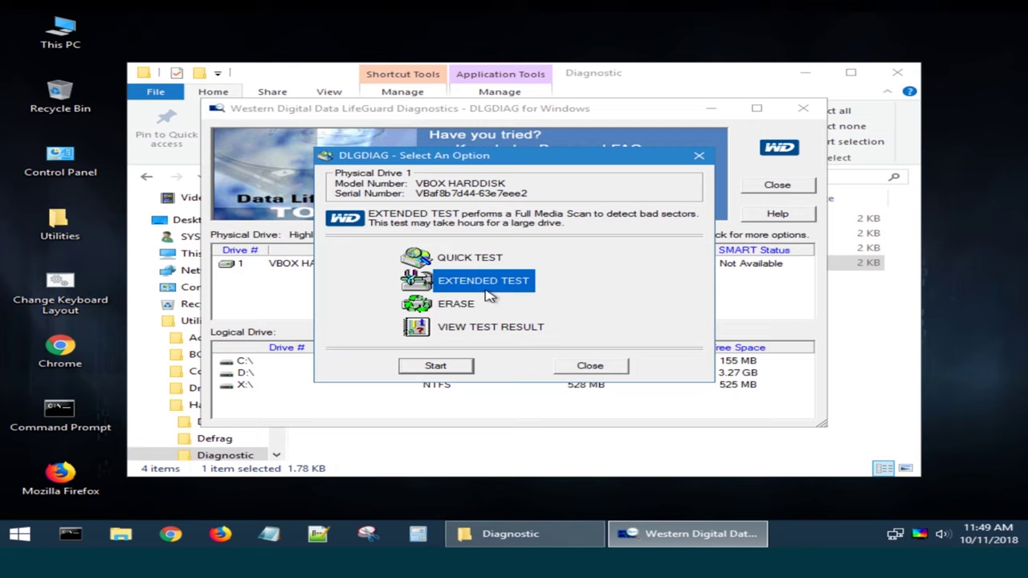
left_click(468, 310)
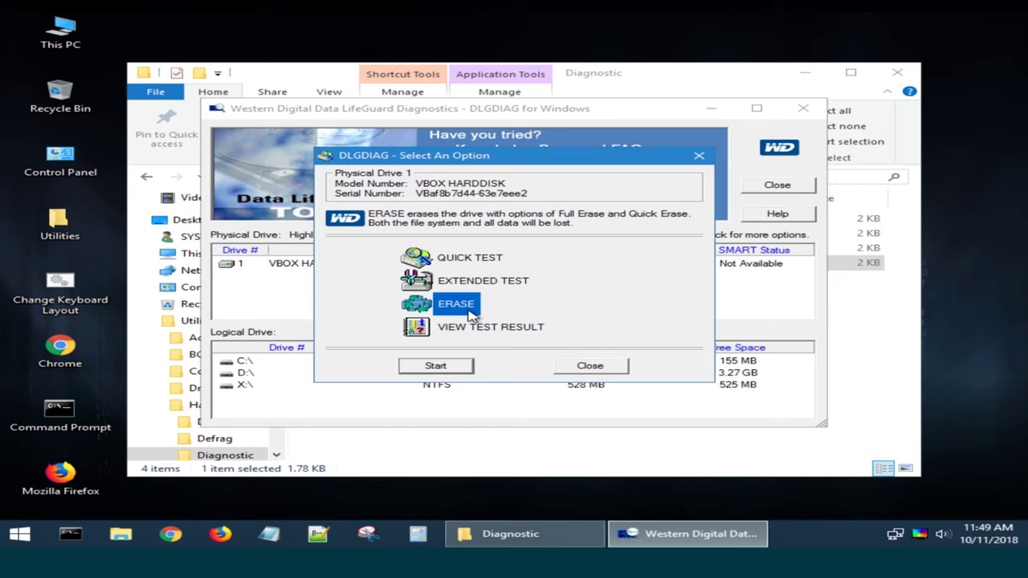
left_click(462, 335)
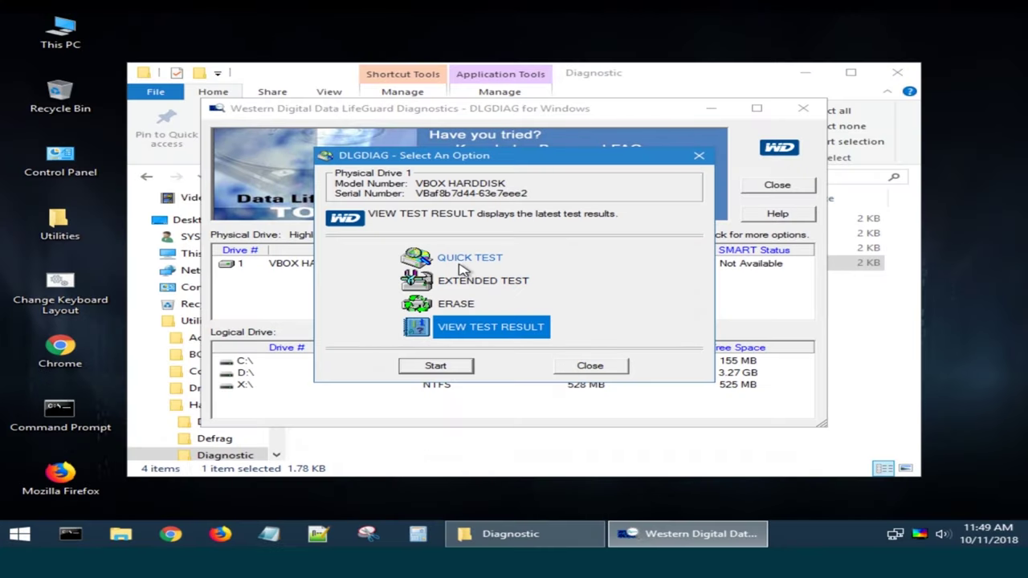
- Run a Quick Test on the VBOX HARDDISK, accept the data-loss warning, and close the finished test
left_click(466, 257)
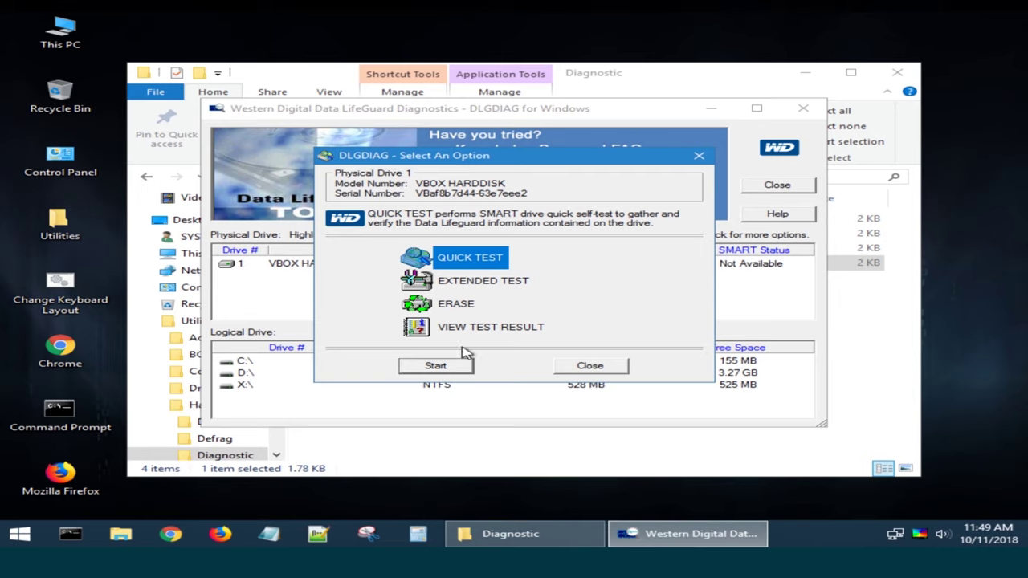
left_click(449, 369)
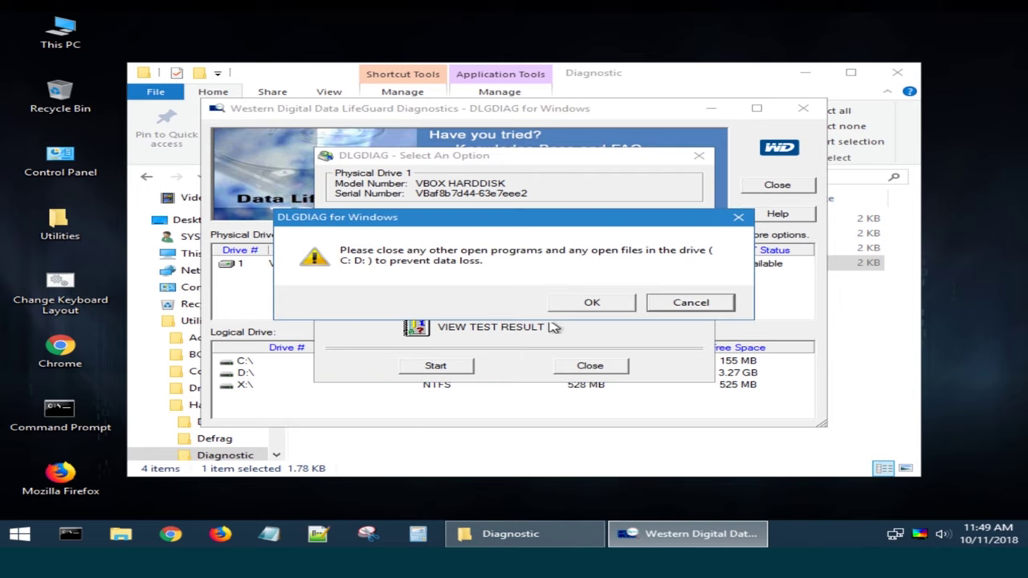
left_click(592, 301)
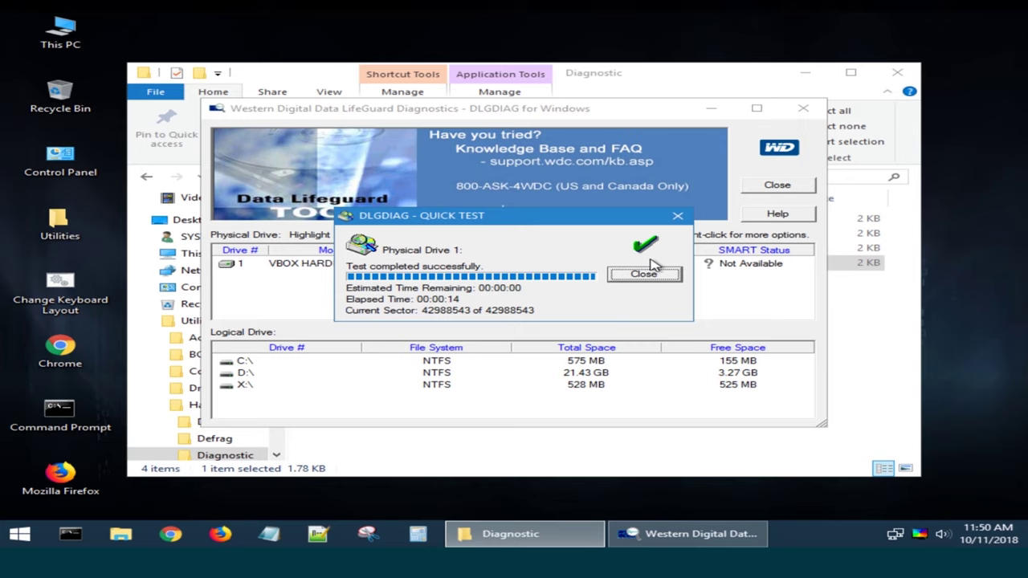
left_click(646, 276)
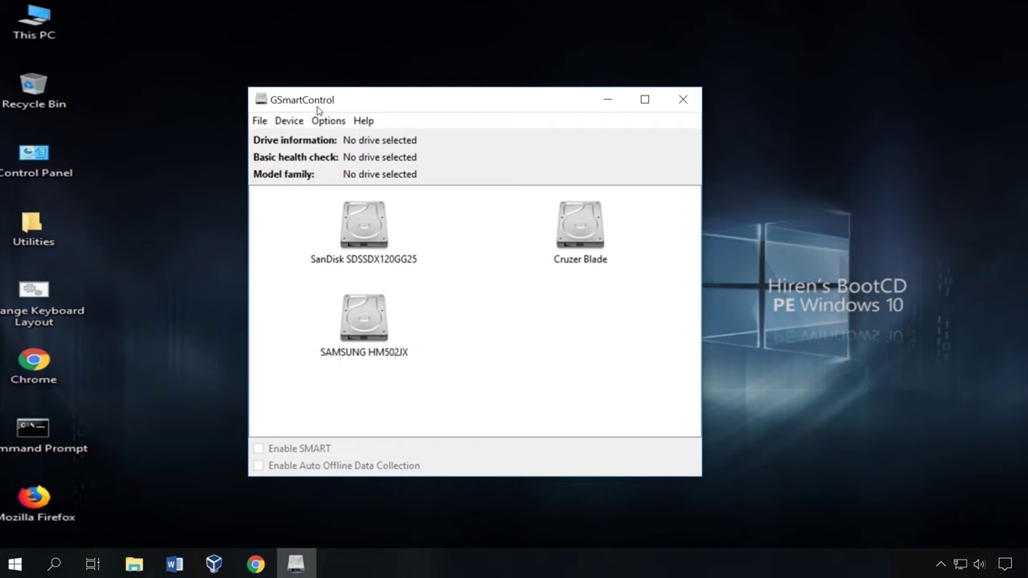
- In GSmartControl, open the detailed device information for the SAMSUNG HM502JX drive
left_click(371, 323)
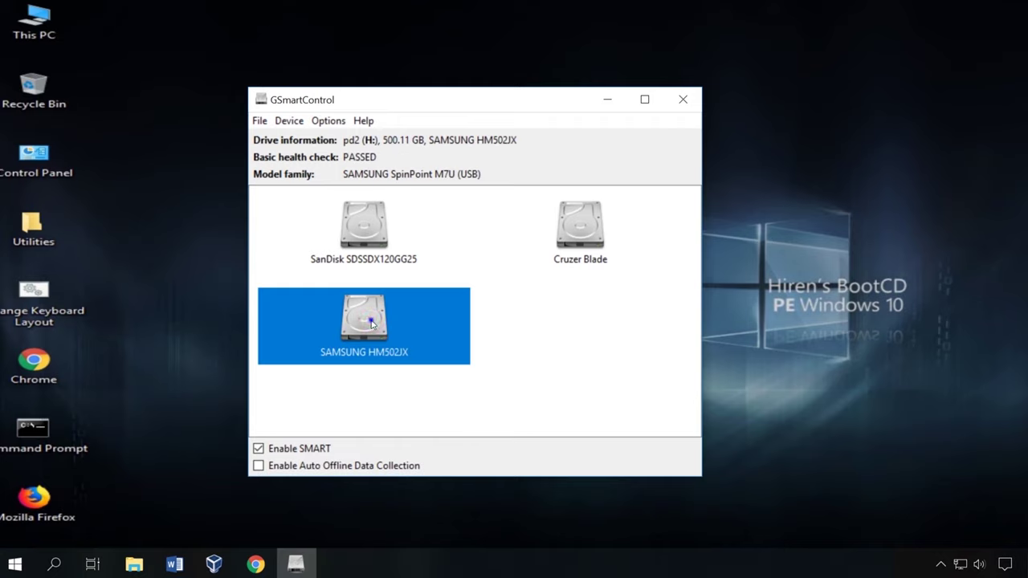
right_click(372, 323)
left_click(410, 329)
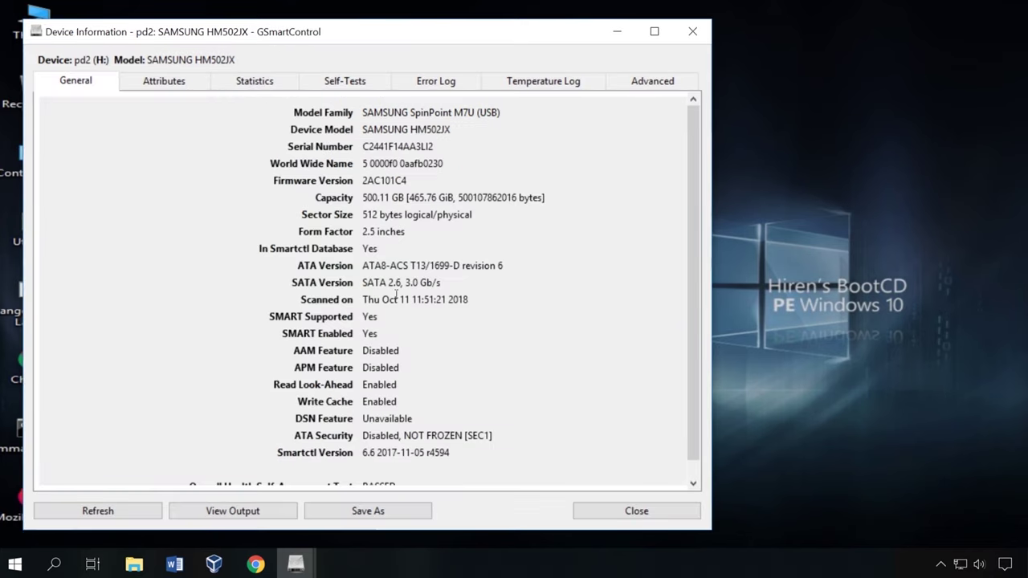
- Examine the SAMSUNG HM502JX drive's SMART attributes, statistics, self-test options, error log, temperature log and advanced details
left_click(165, 83)
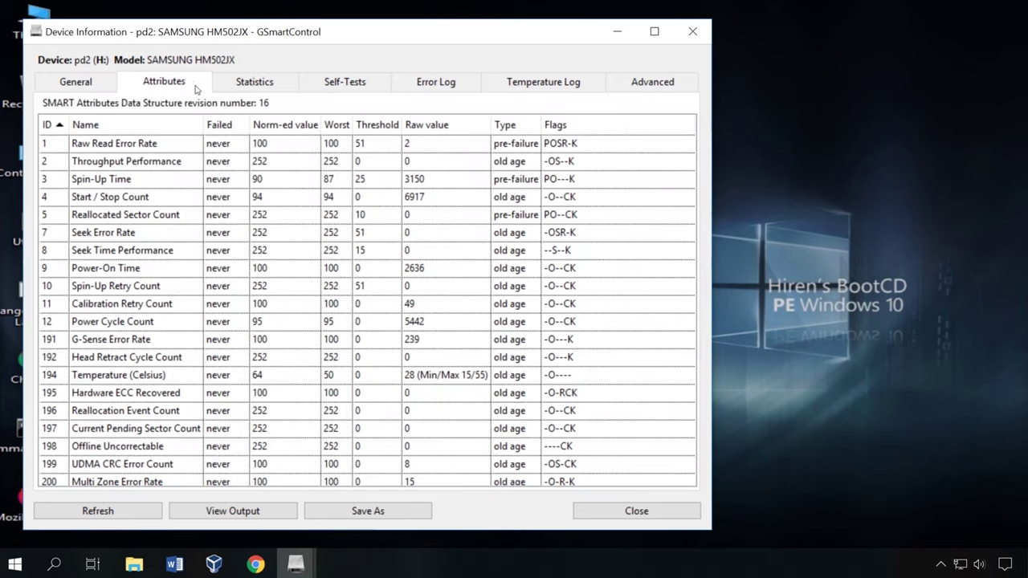
left_click(242, 86)
left_click(336, 91)
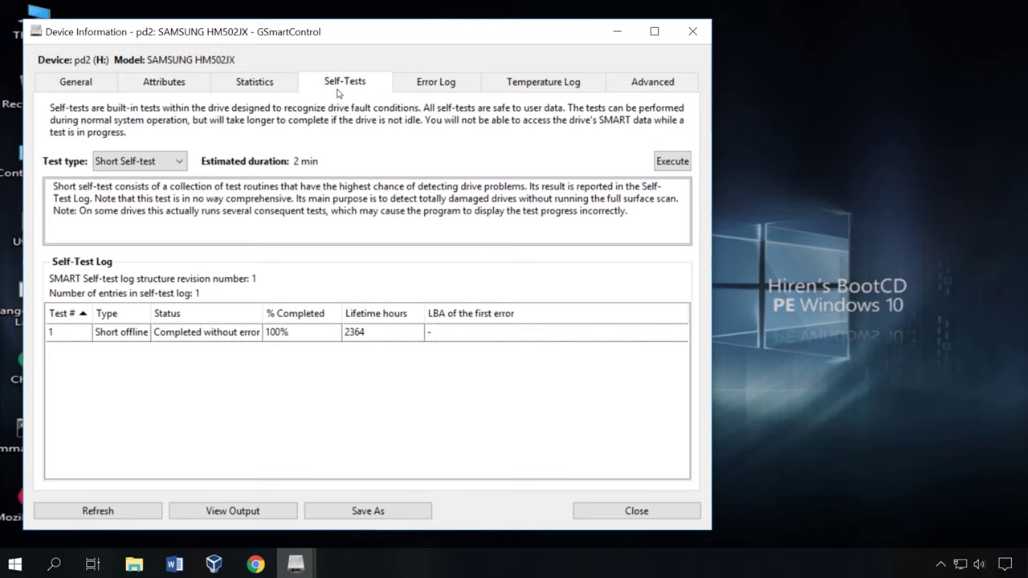
left_click(164, 90)
left_click(249, 92)
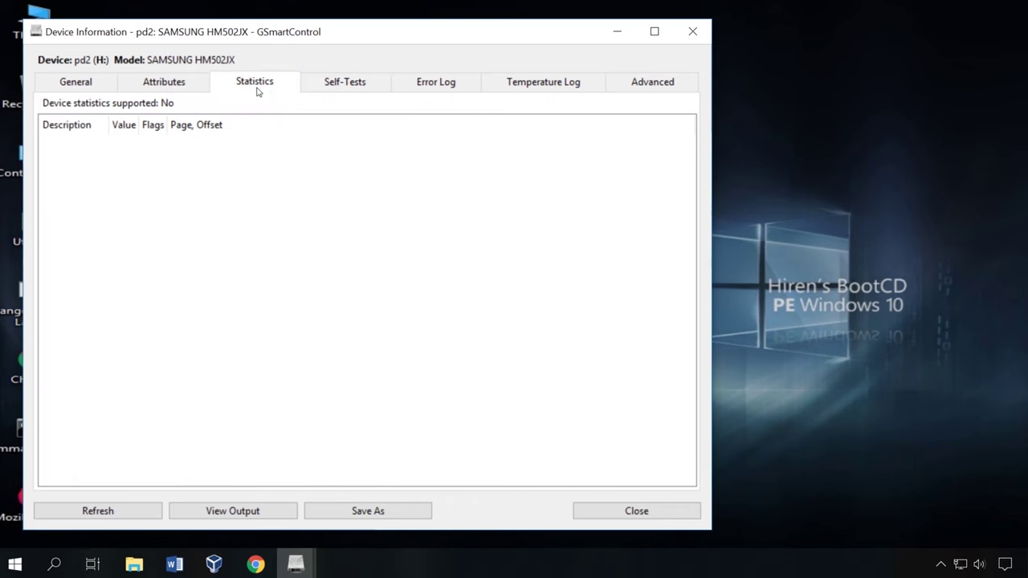
left_click(349, 92)
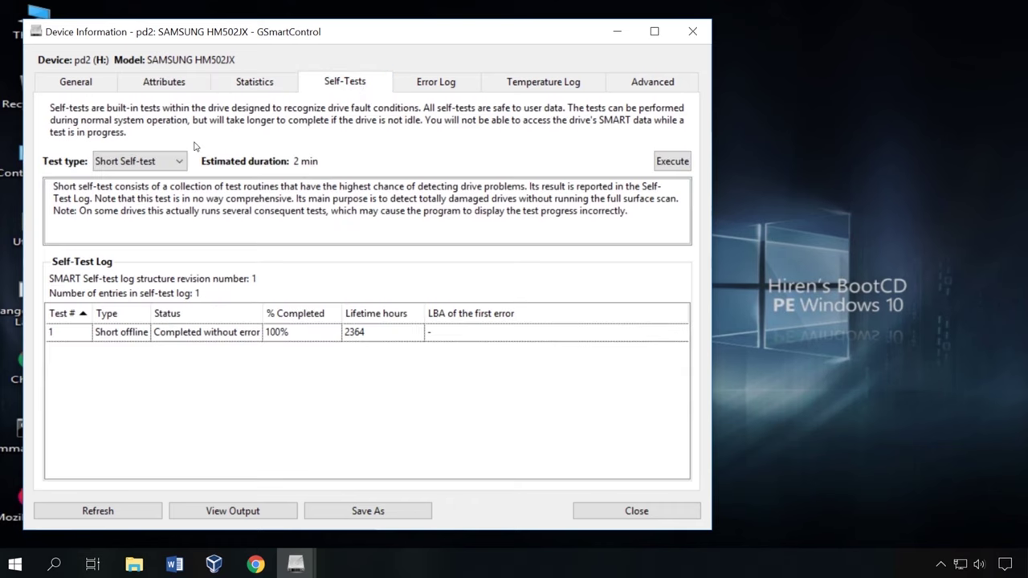
left_click(171, 161)
left_click(455, 84)
left_click(450, 82)
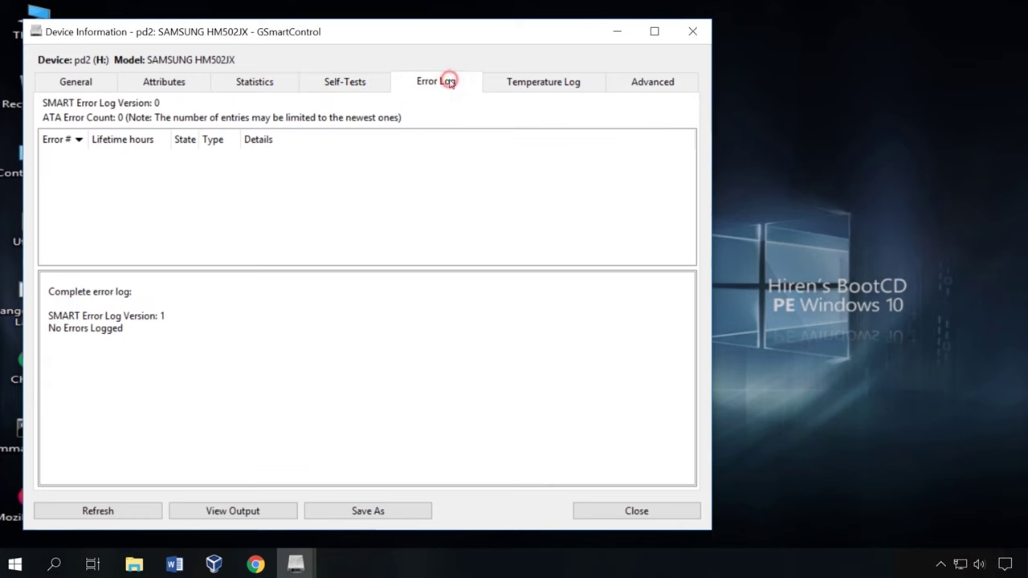
left_click(556, 87)
left_click(666, 81)
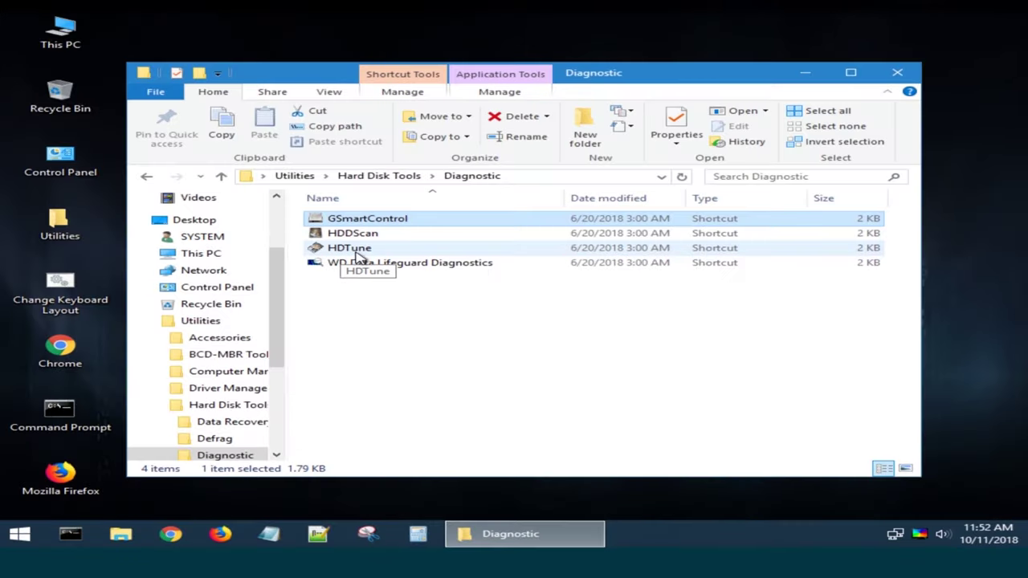
- Launch HDTune from the Diagnostic folder and look through the health, info and benchmark views for the VBOX HARDDISK
double_click(355, 251)
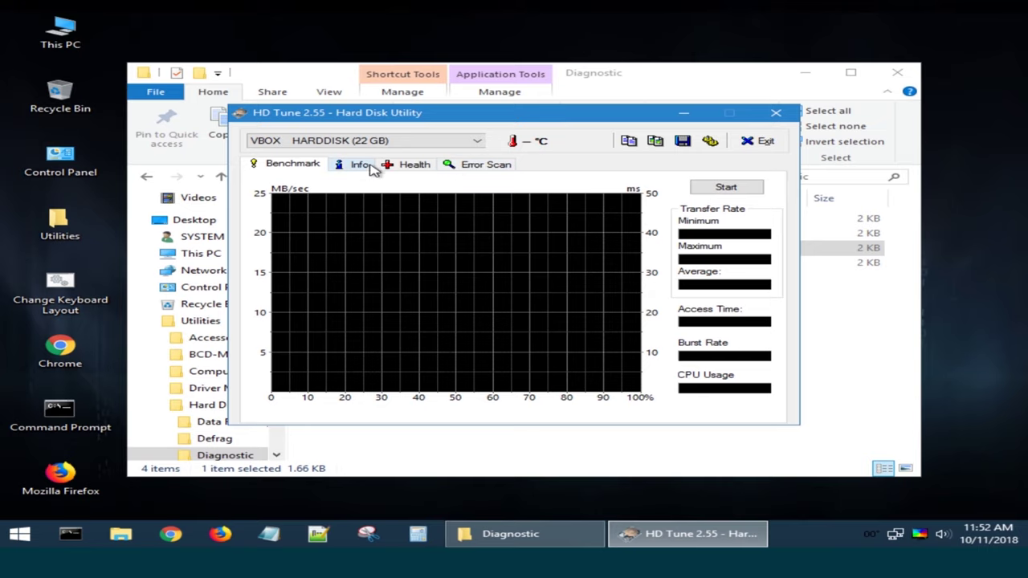
left_click(397, 164)
left_click(359, 166)
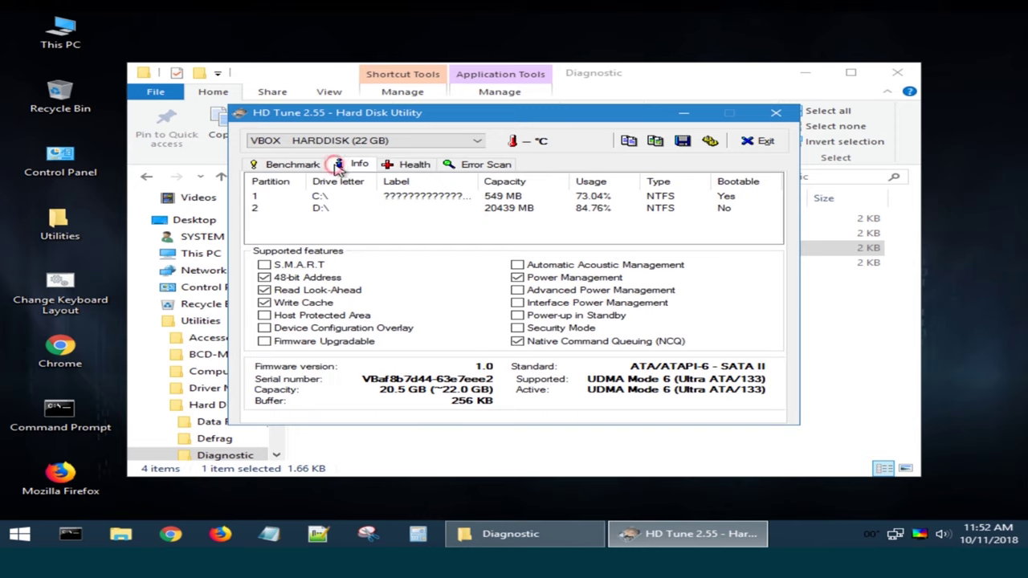
left_click(304, 169)
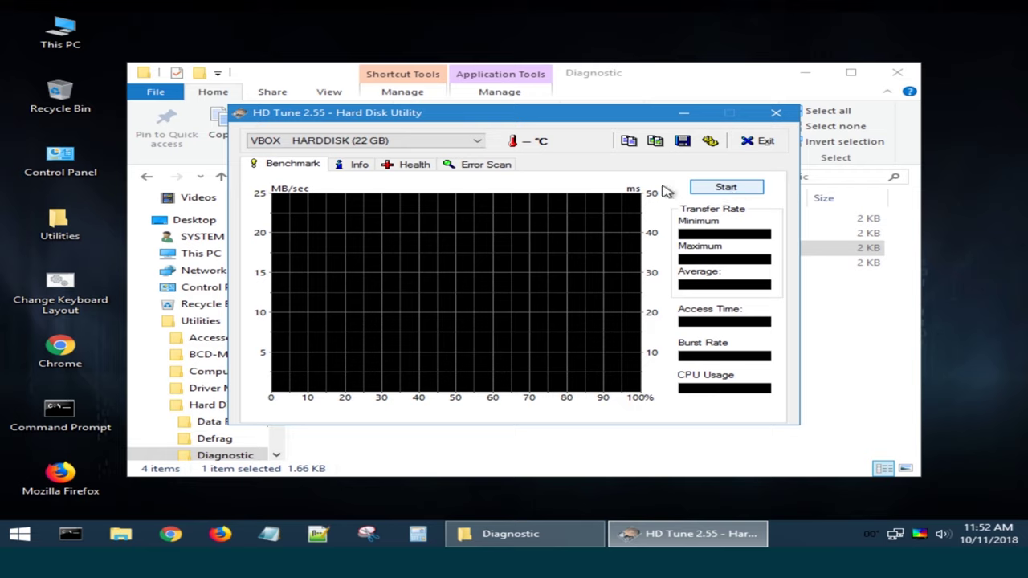
- Run a Quick Scan for errors on the VBOX HARDDISK, check the drive's info, and close HD Tune
left_click(485, 167)
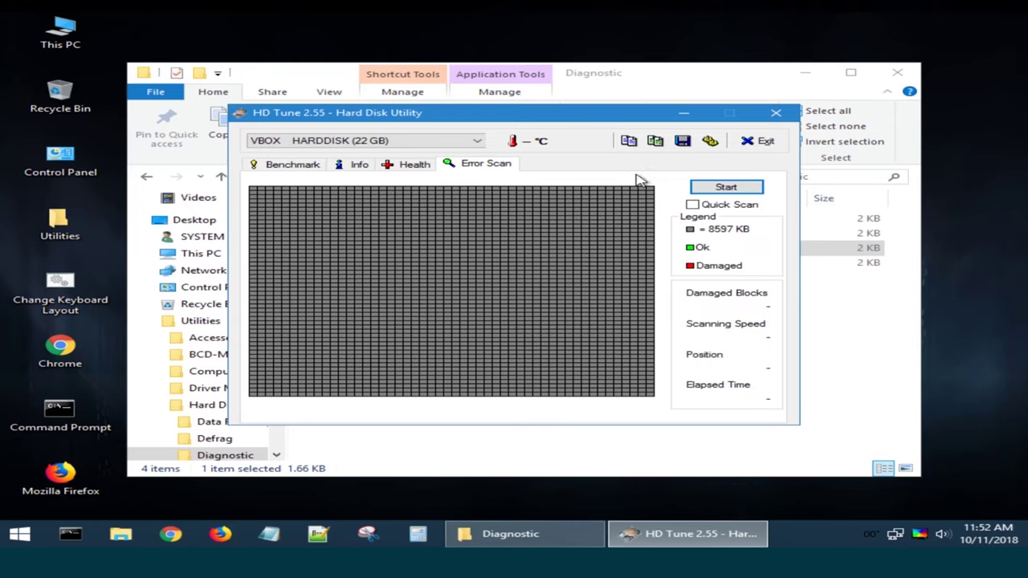
left_click(737, 191)
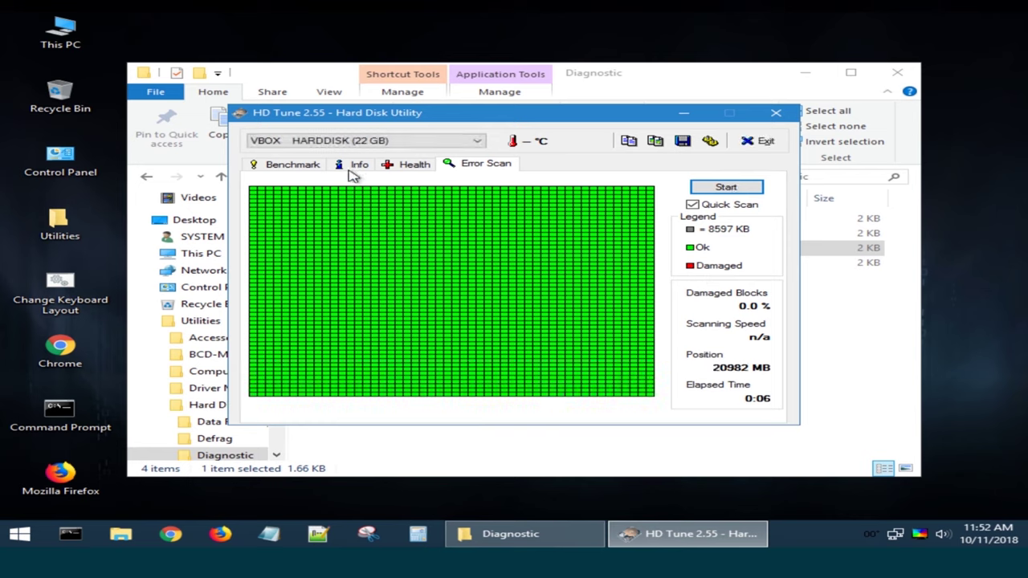
left_click(354, 164)
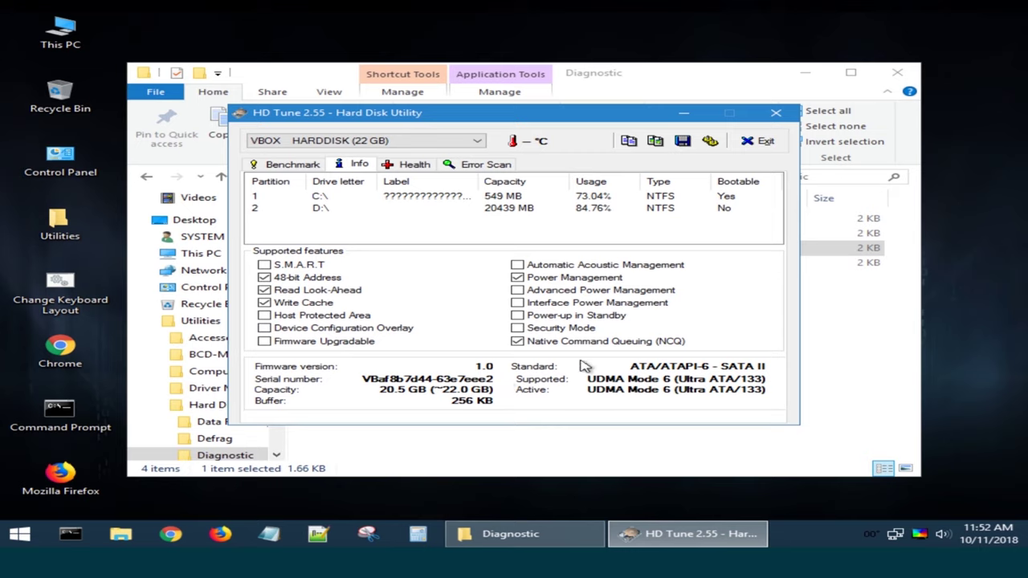
left_click(776, 112)
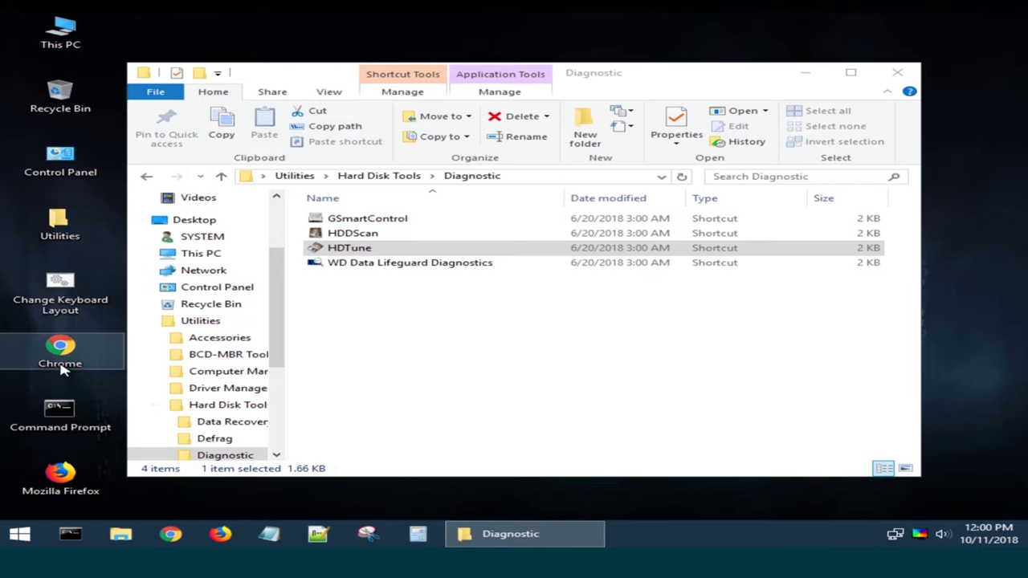
- Open Chrome and enter "Victoria HDD" as the Google search text
double_click(58, 360)
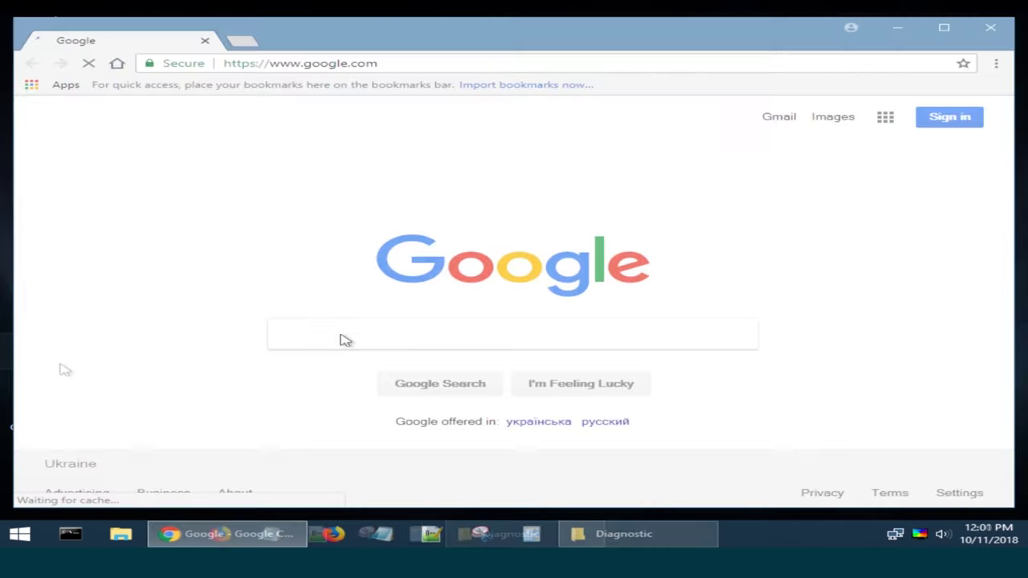
type("V")
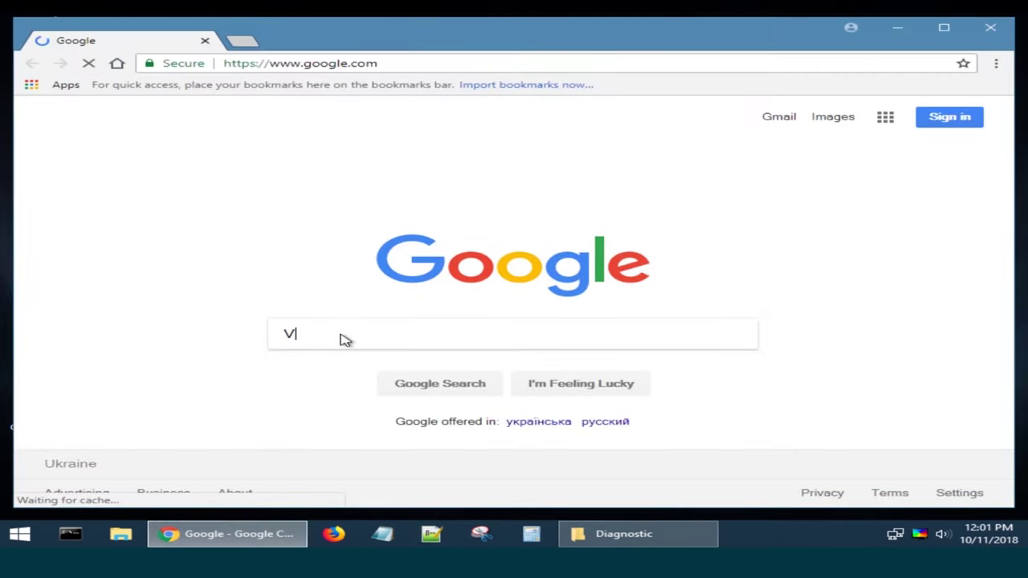
type("ictori")
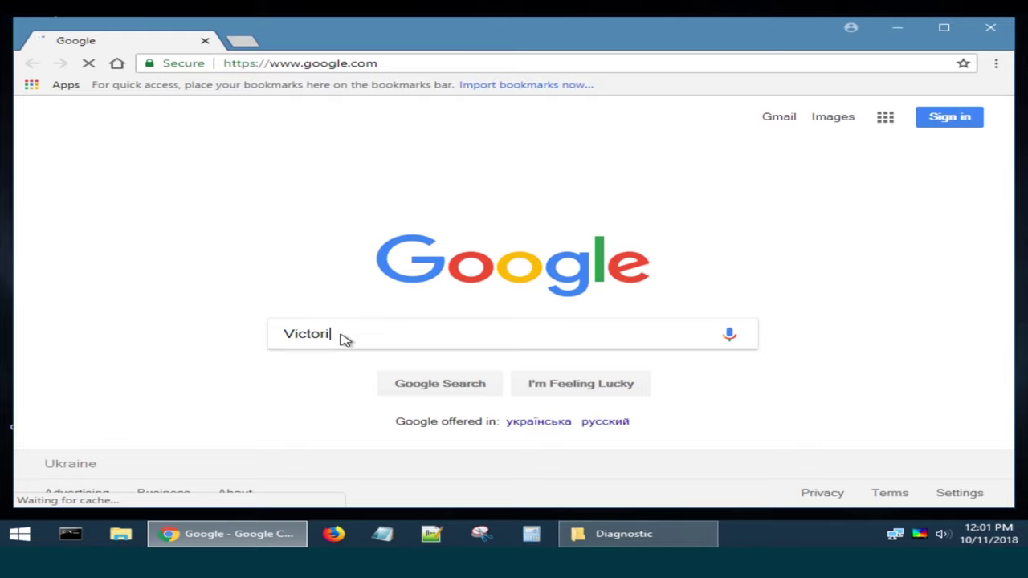
type("al")
key("BackSpace")
type("HDD")
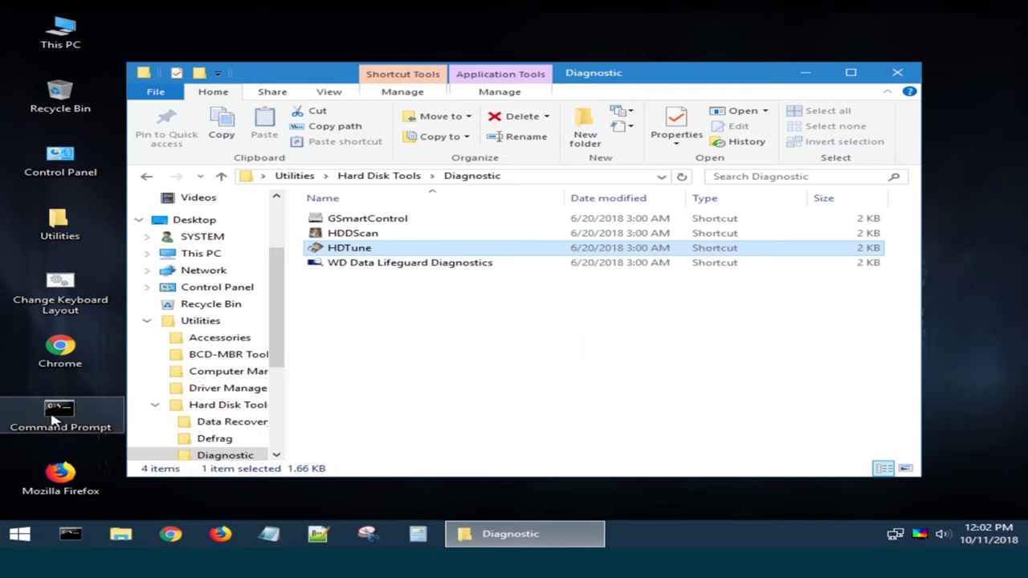
- Open the Command Prompt from the desktop
left_click(53, 416)
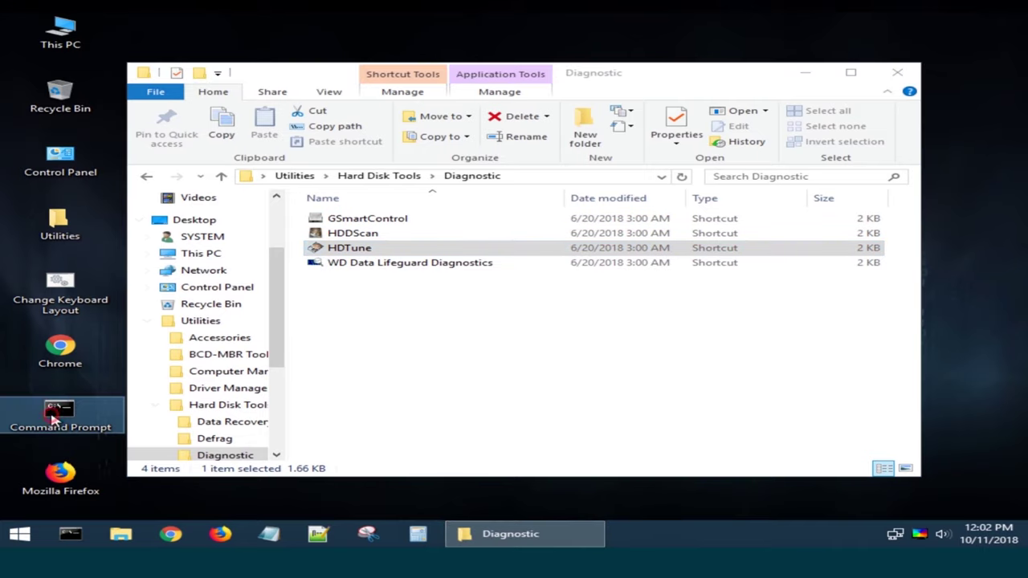
double_click(53, 416)
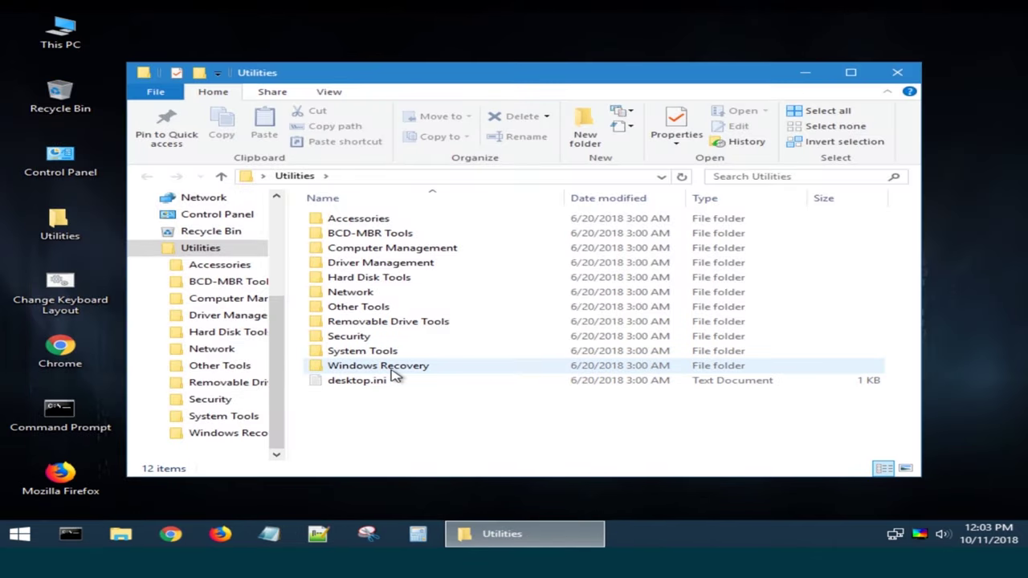
- Launch Lazesoft Windows Recovery from the Windows Recovery utilities folder and complete its One Click Fix wizard
double_click(392, 369)
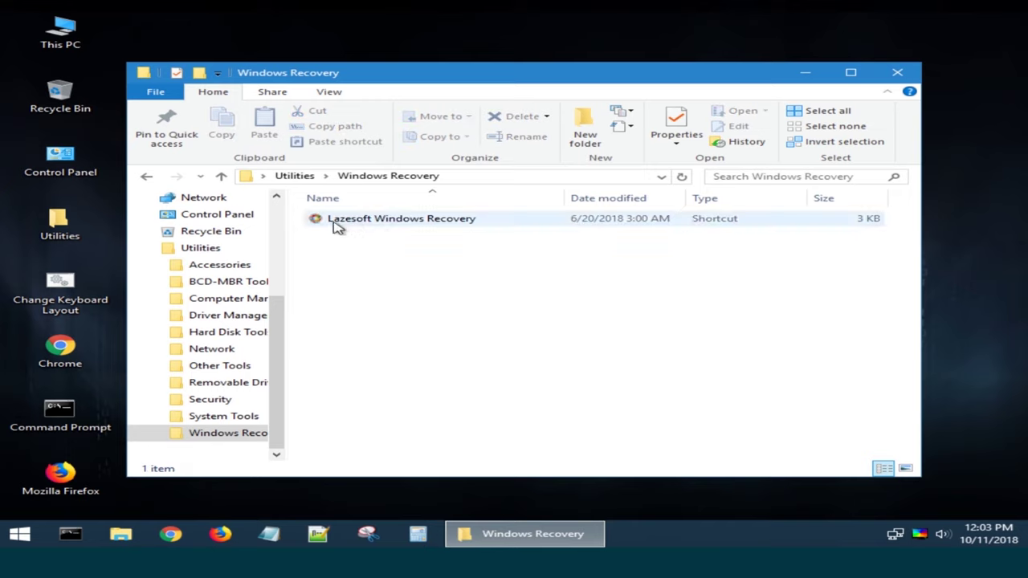
left_click(434, 228)
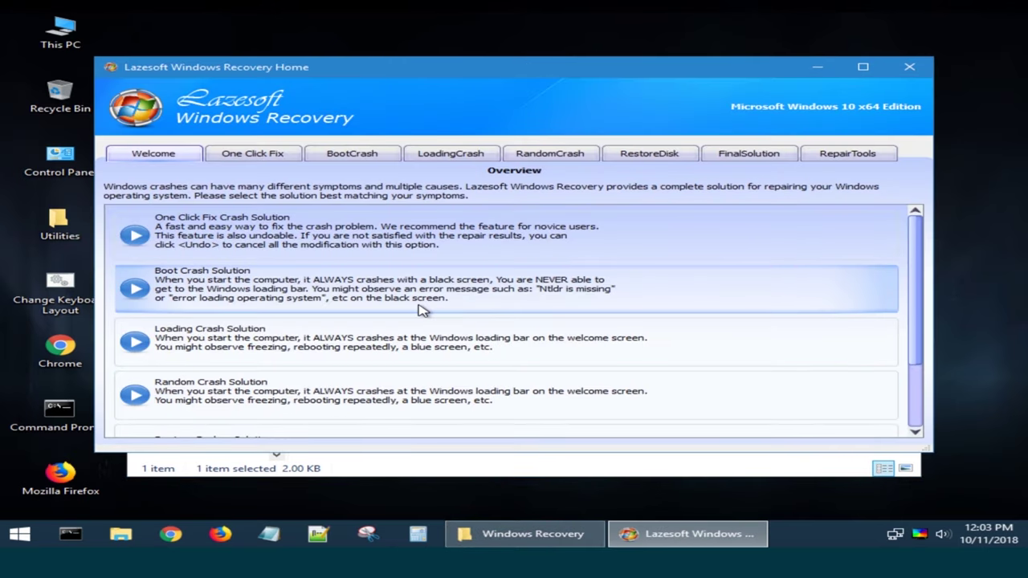
left_click(245, 156)
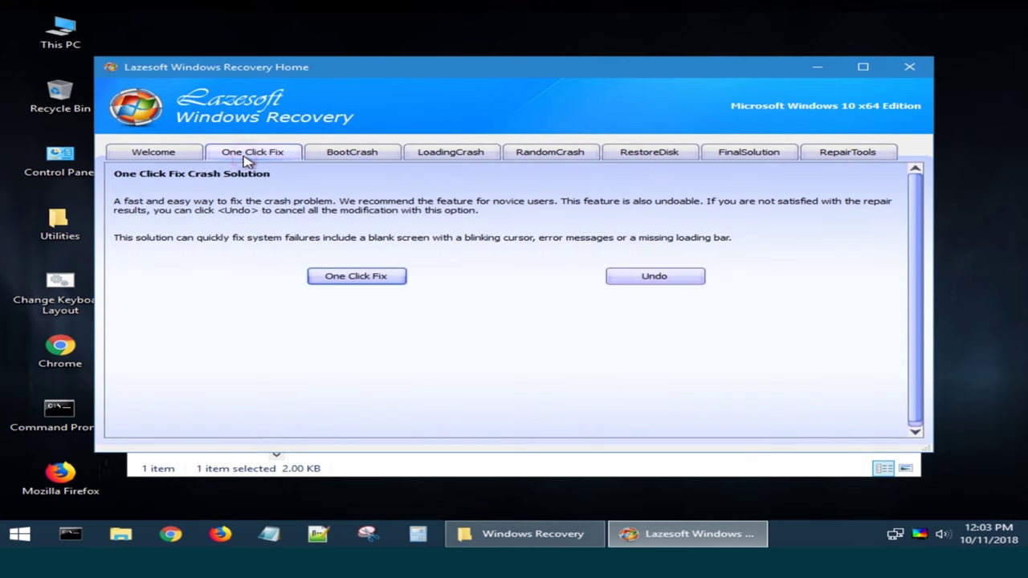
left_click(363, 286)
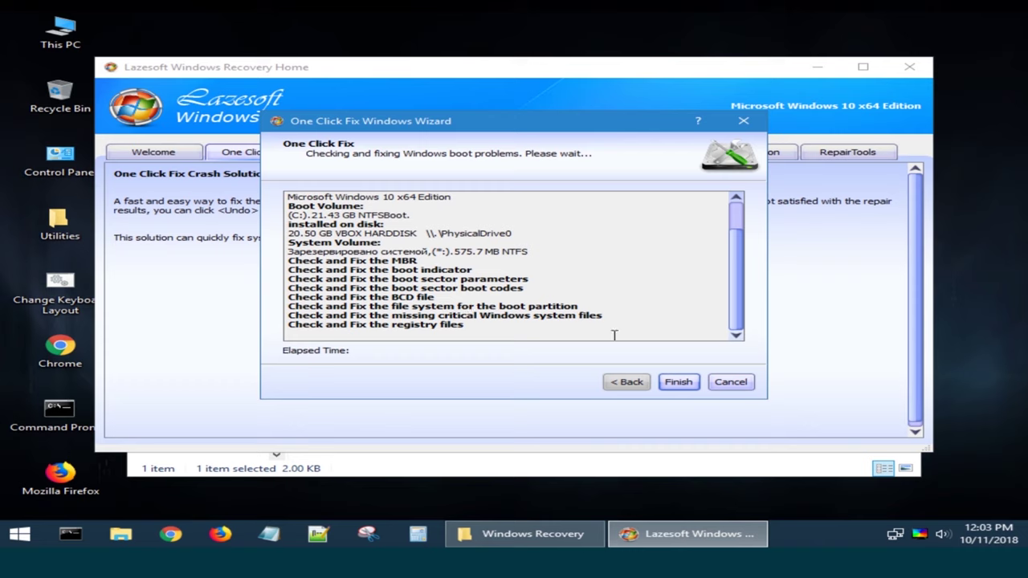
left_click(696, 383)
- Review the BootCrash, LoadingCrash, RandomCrash and FinalSolution repair options, including registry recovery, memory diagnostics and the Windows Key Finder
left_click(344, 155)
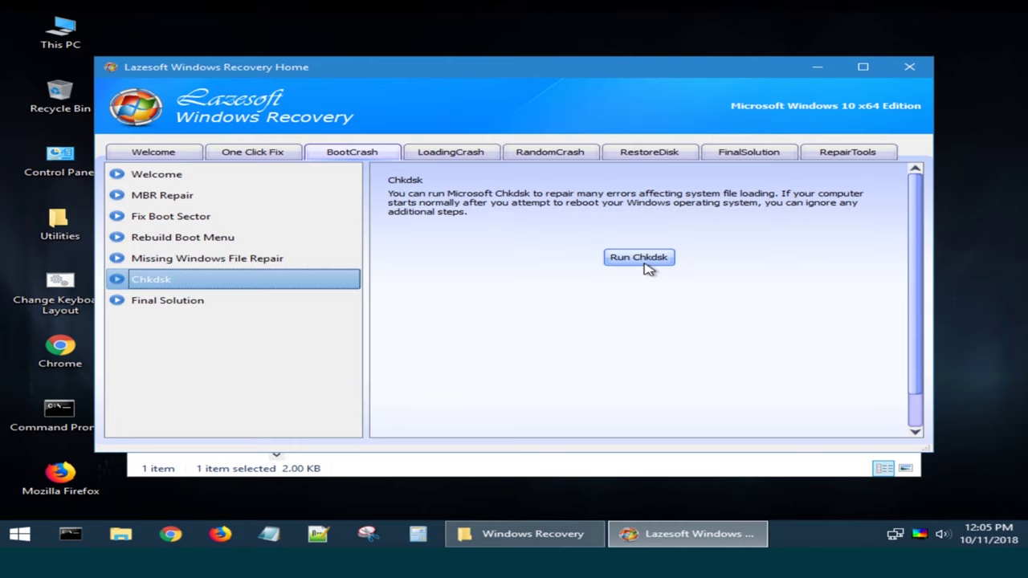
left_click(457, 154)
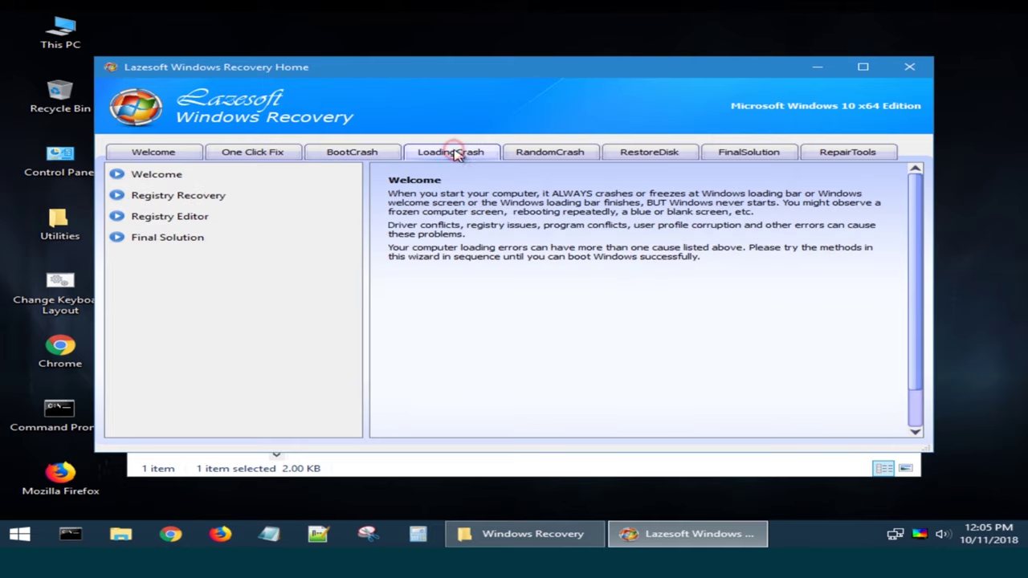
left_click(203, 200)
left_click(543, 155)
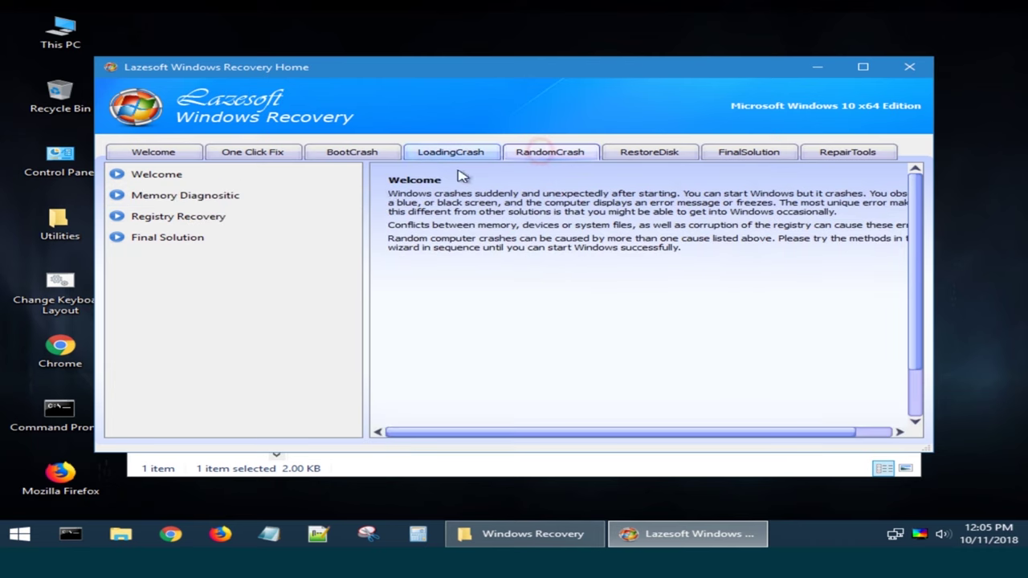
left_click(214, 197)
left_click(748, 152)
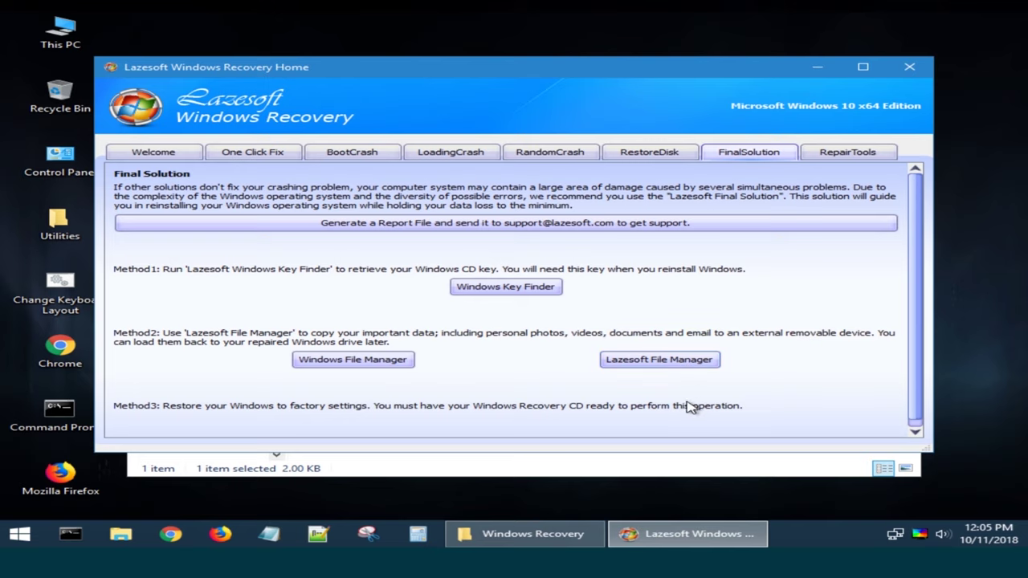
left_click(529, 292)
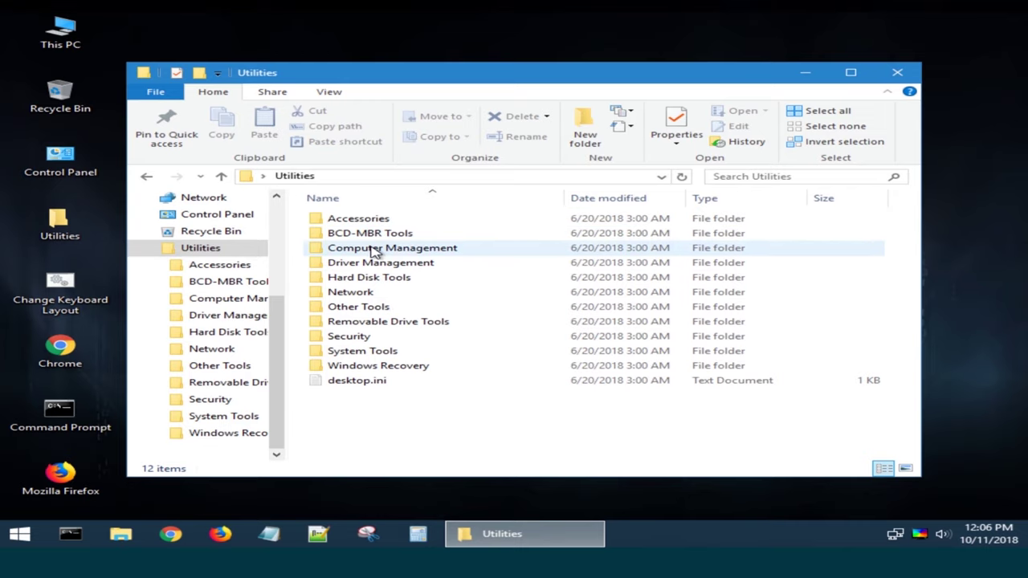
- View the contents of the Removable Drive Tools folder and return to the Utilities folder
left_click(376, 283)
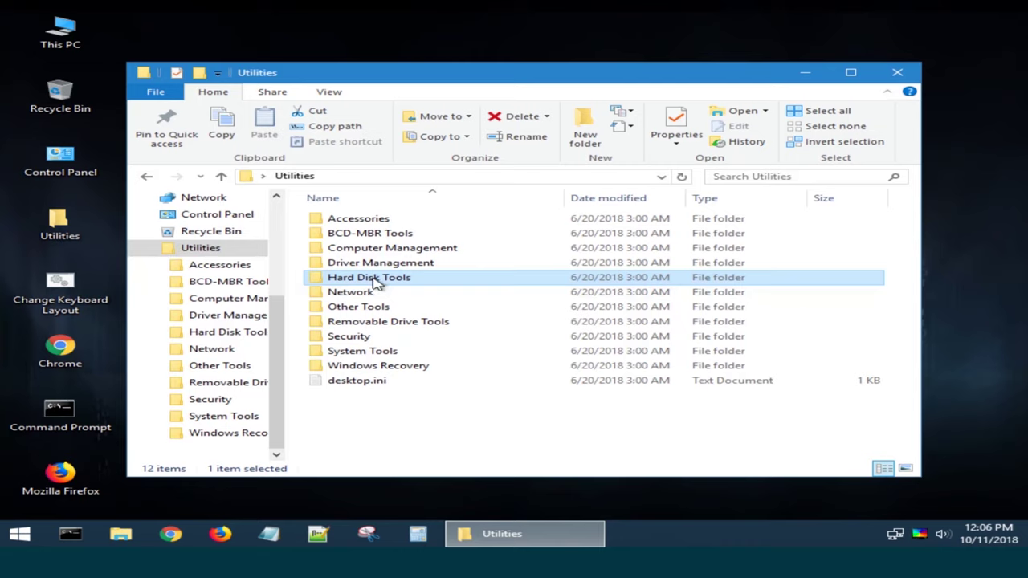
double_click(375, 323)
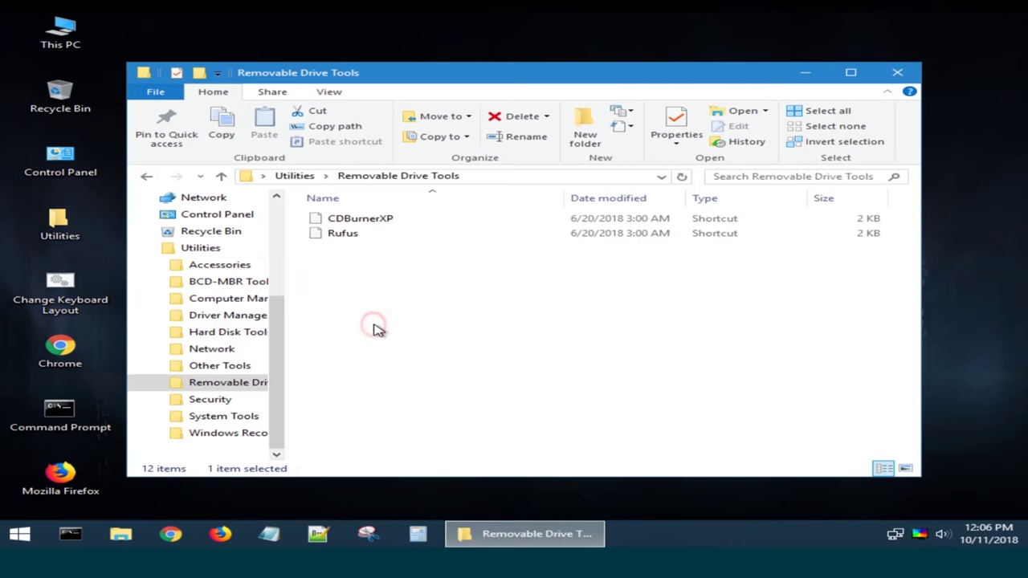
left_click(146, 176)
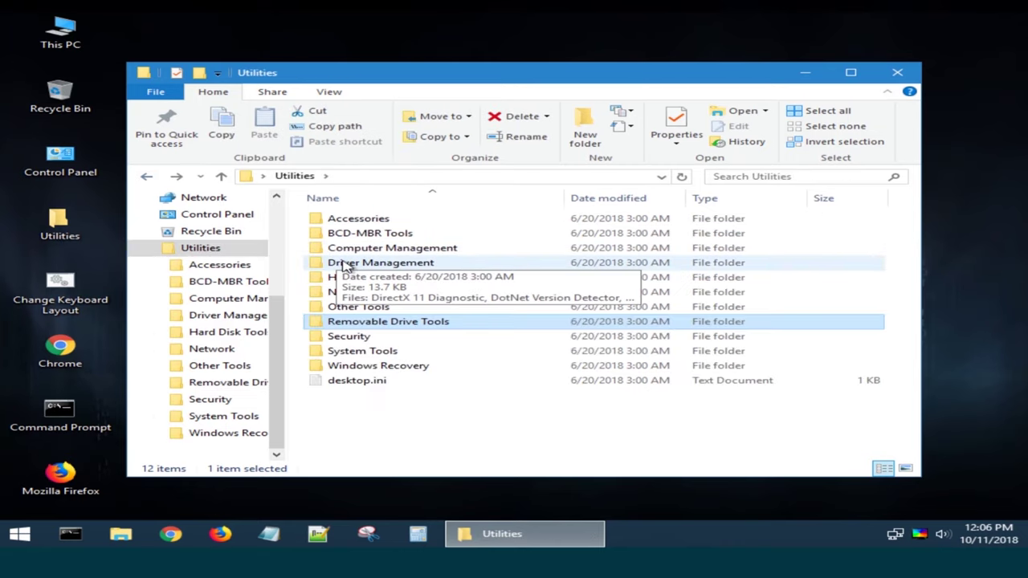
left_click(294, 268)
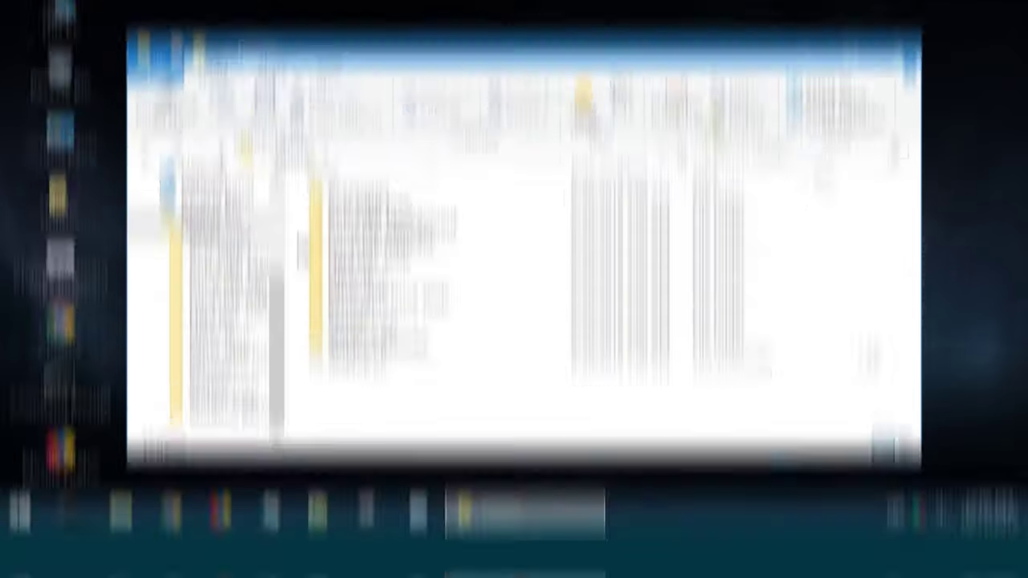